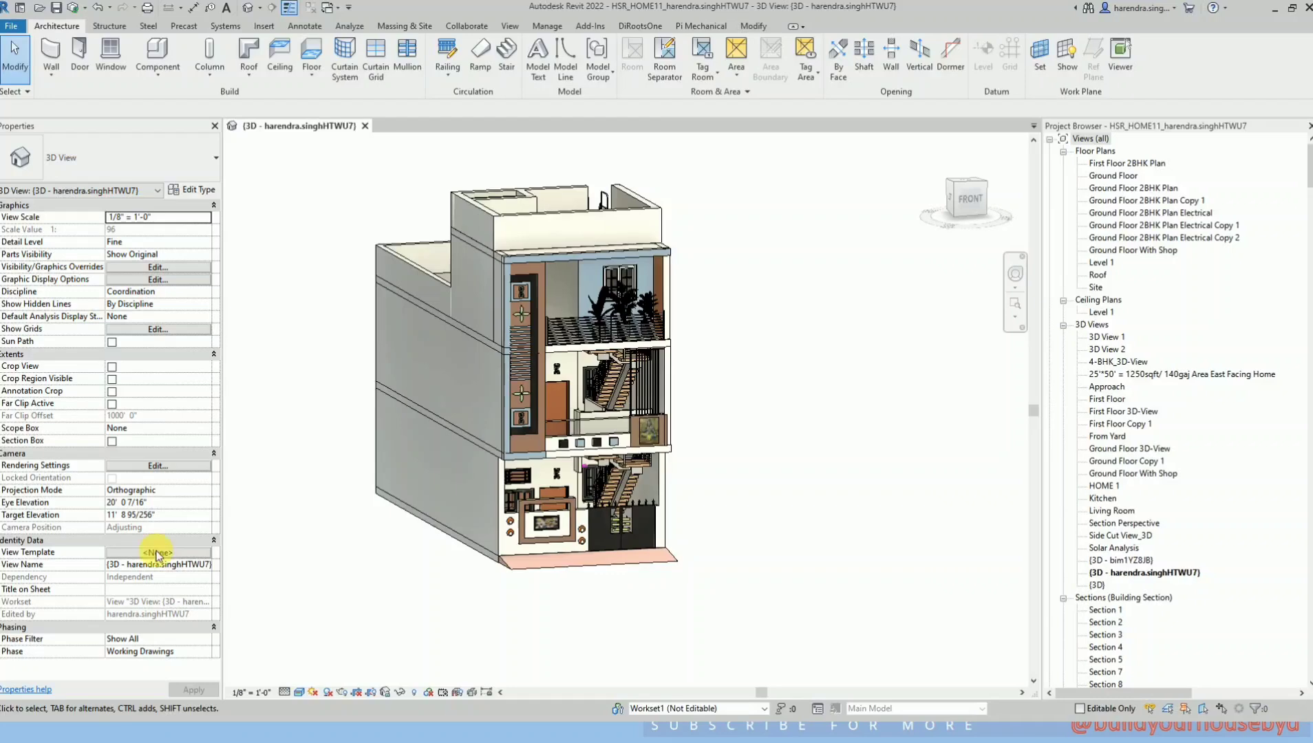
Export the 3D view to Navisworks NWC format, overwriting the existing HSR_HOME11 cache file in Downloads
shift+middle_drag(836, 361, 701, 362)
shift+middle_drag(610, 363, 797, 356)
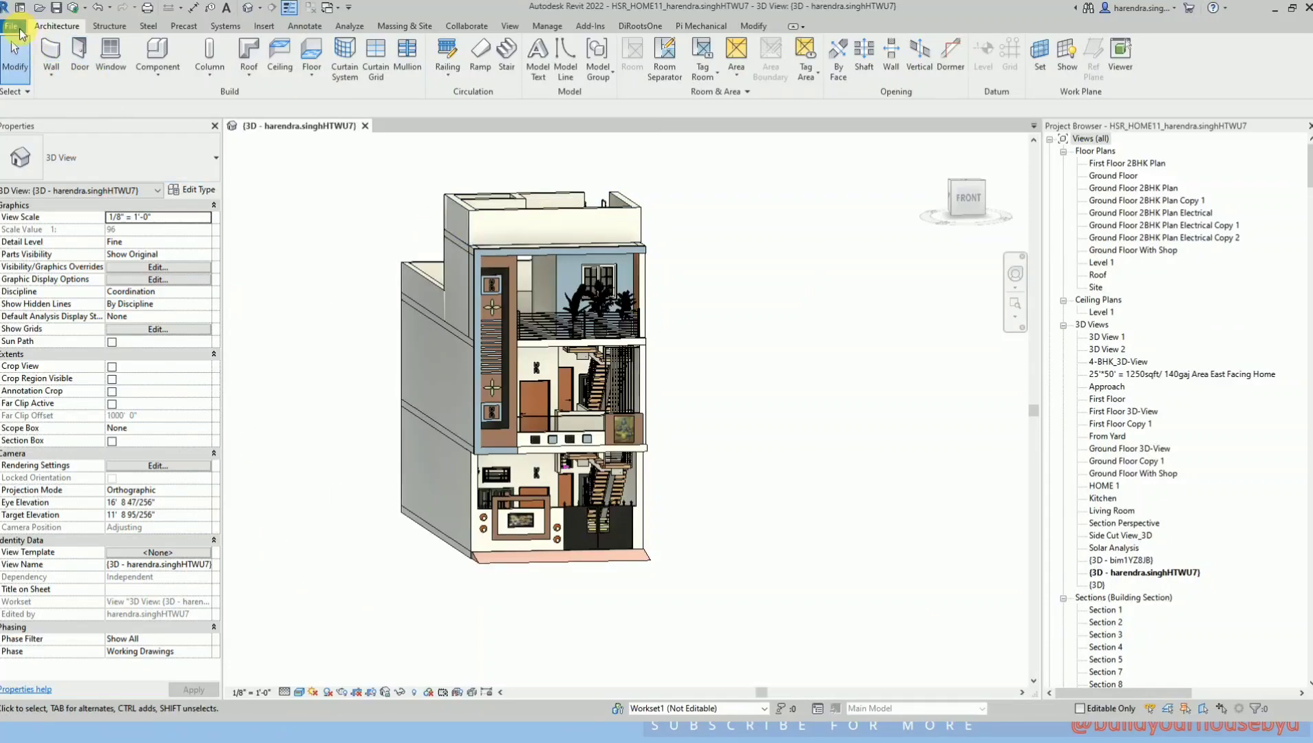
click(20, 32)
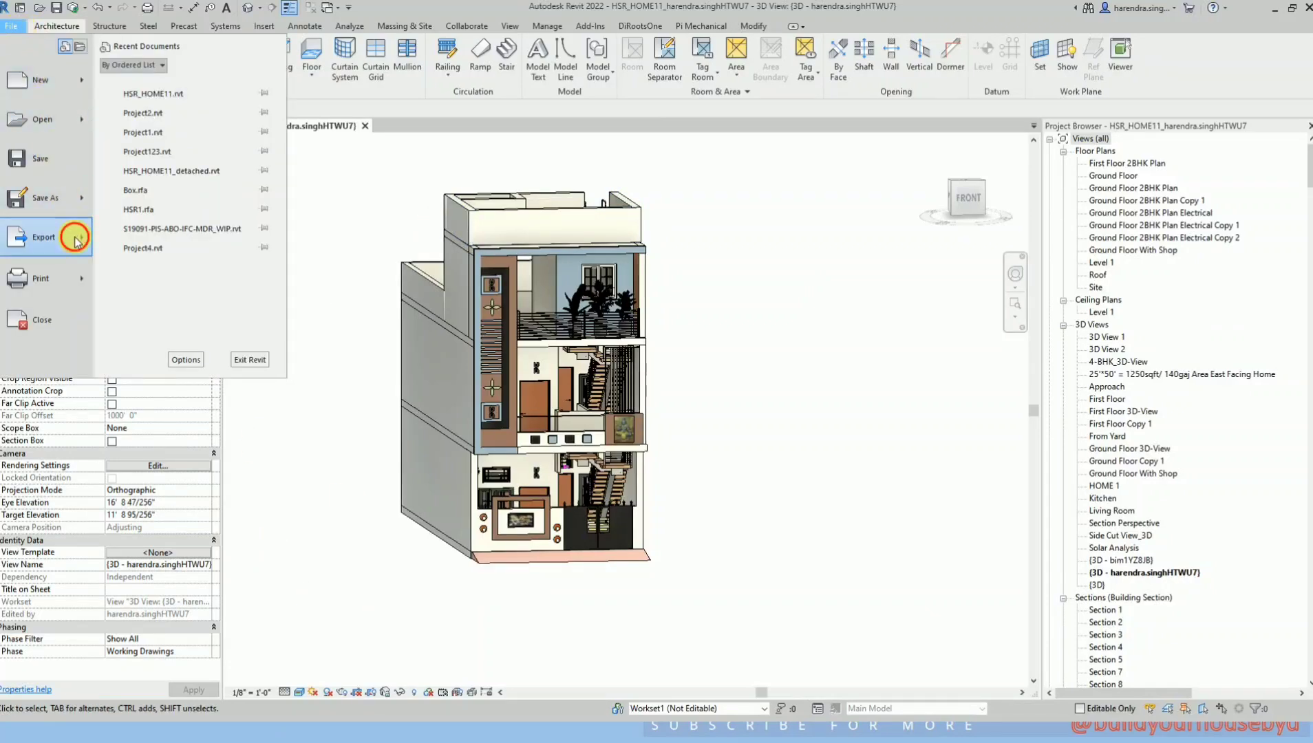
mouse_move(77, 241)
click(170, 307)
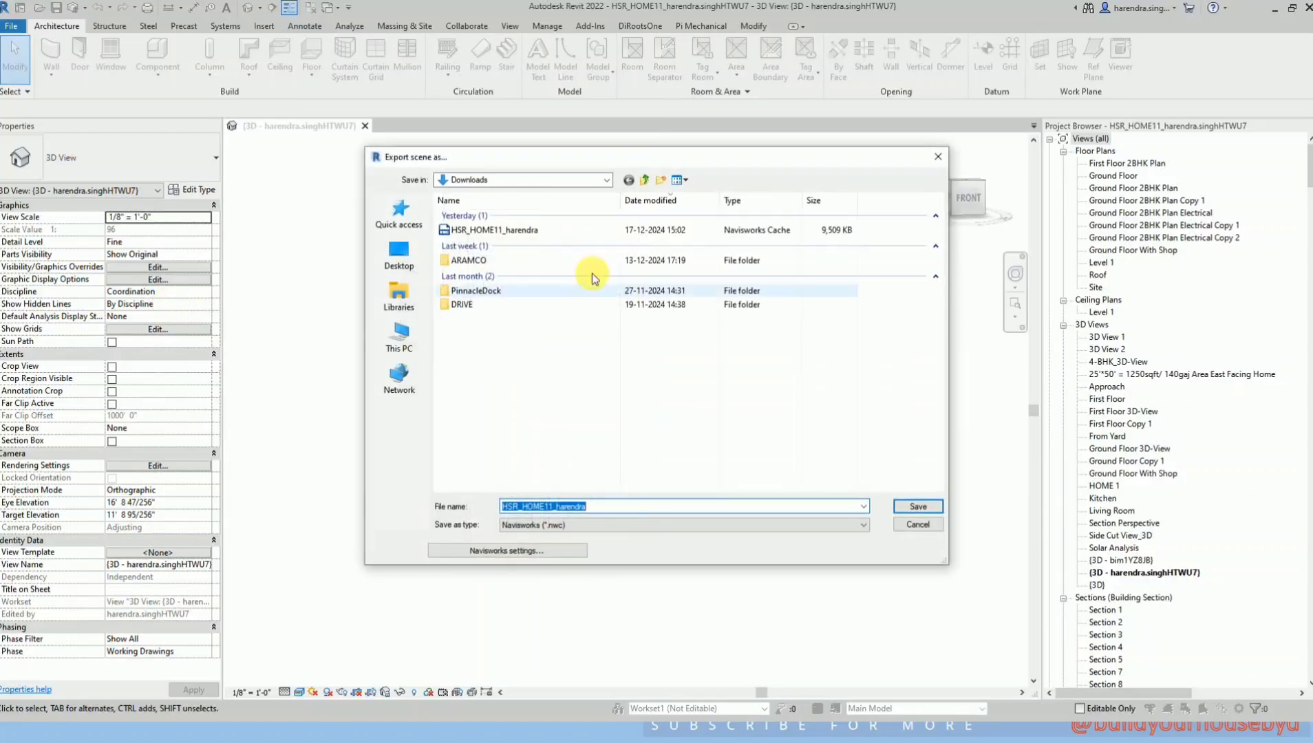
click(485, 230)
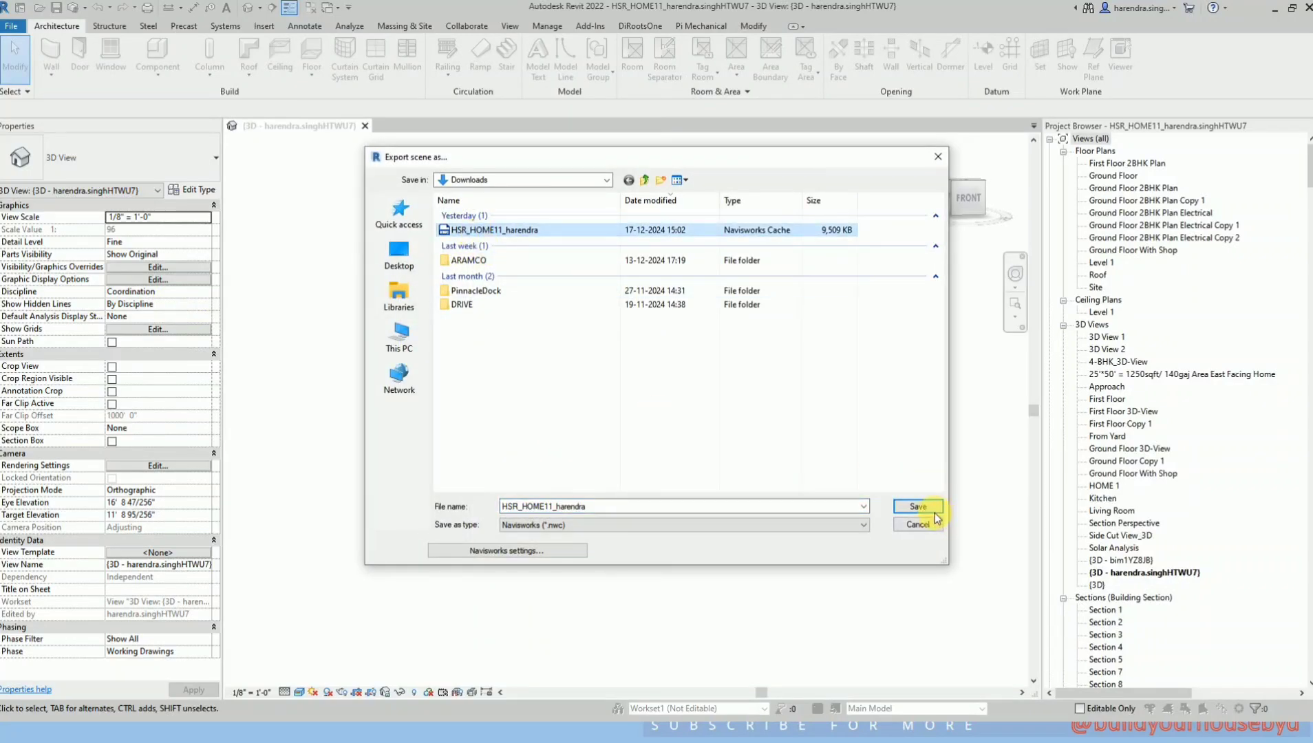
key(Return)
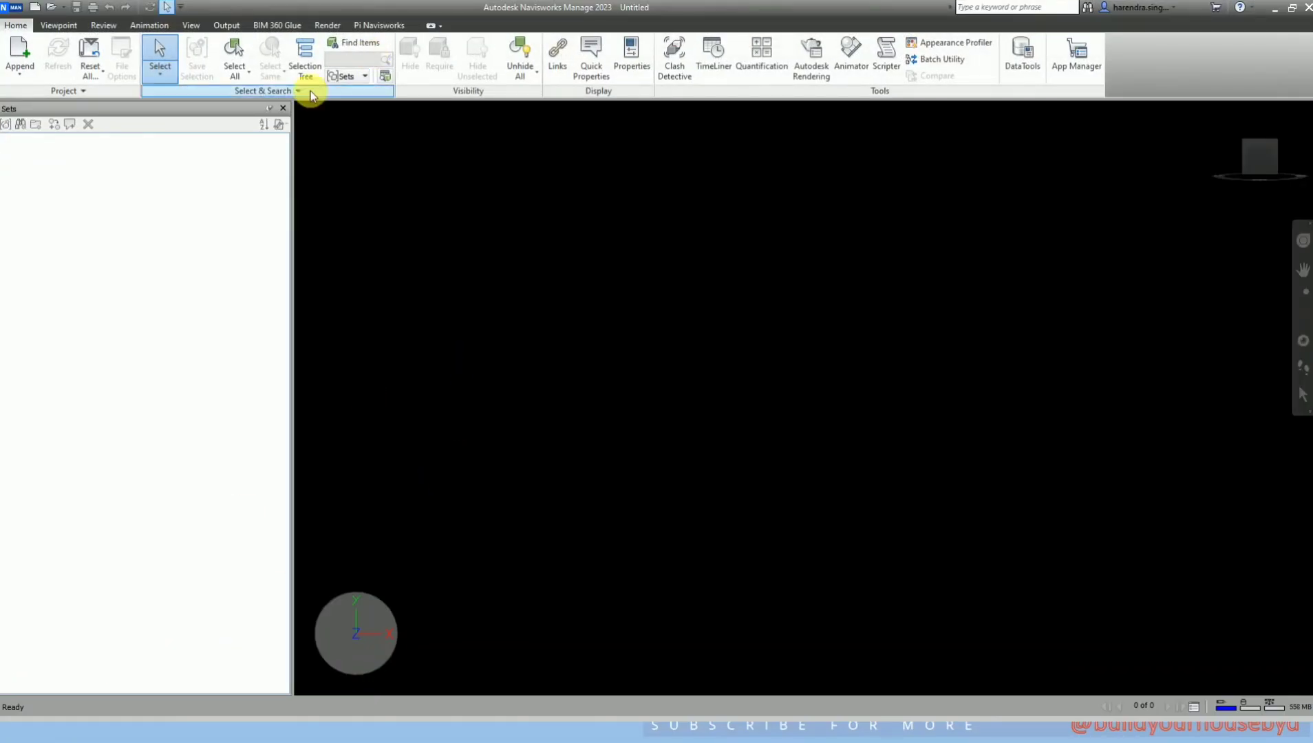
Switch to Navisworks Manage, close the Sets window and append the exported HSR_HOME11 NWC file
click(283, 108)
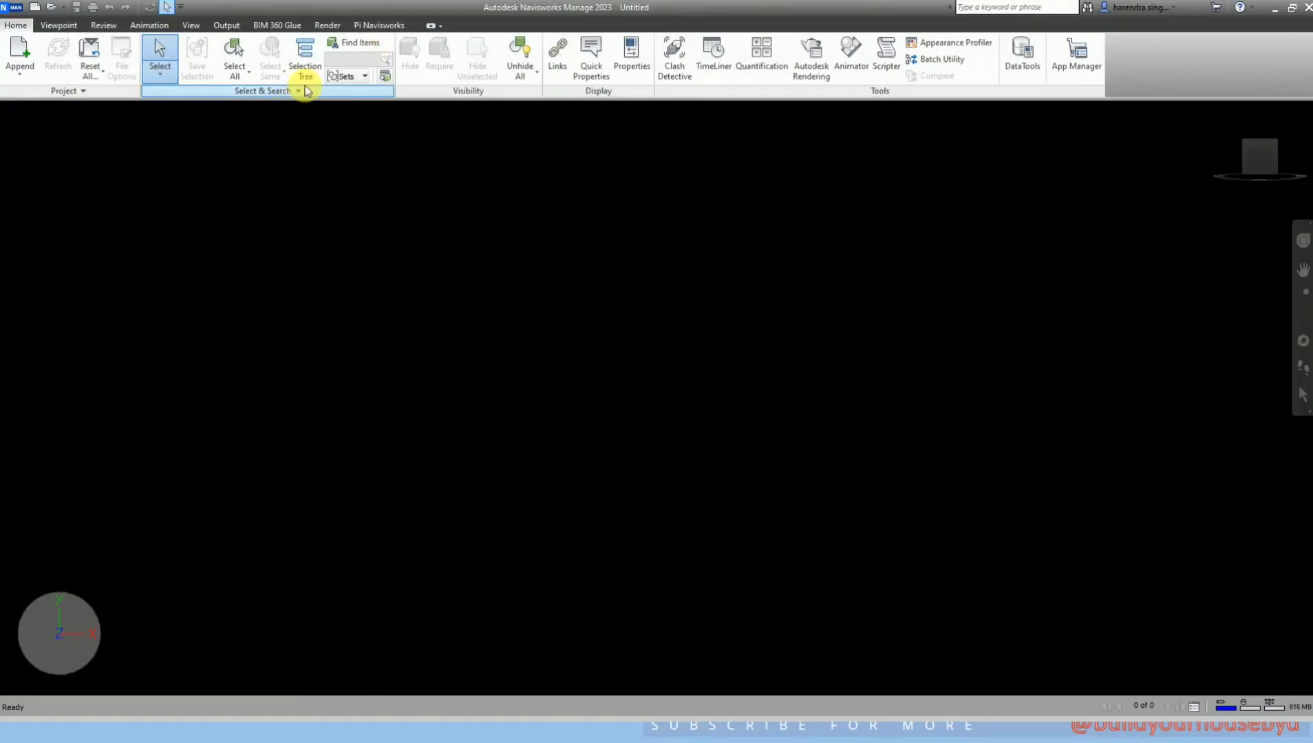
click(21, 70)
click(34, 100)
click(594, 228)
click(1139, 679)
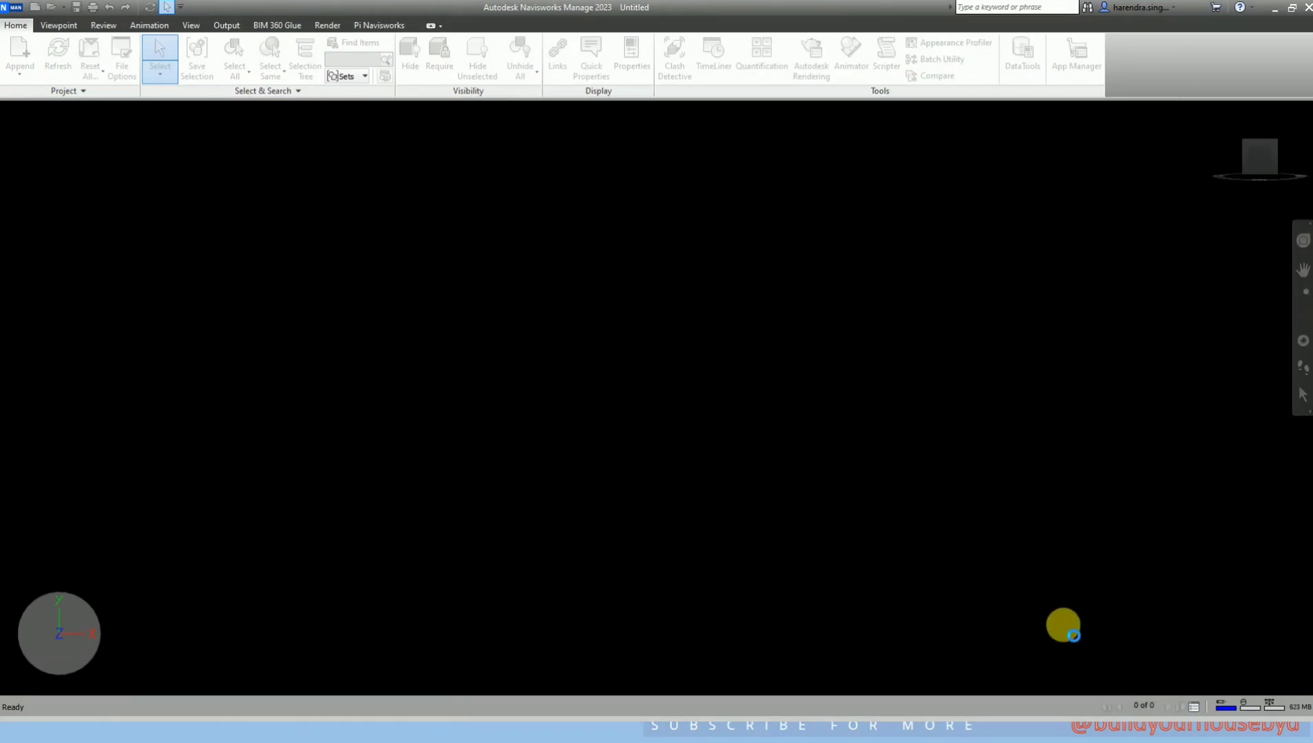
Hide the box standing apart from the house
shift+middle_drag(915, 420, 619, 425)
click(811, 384)
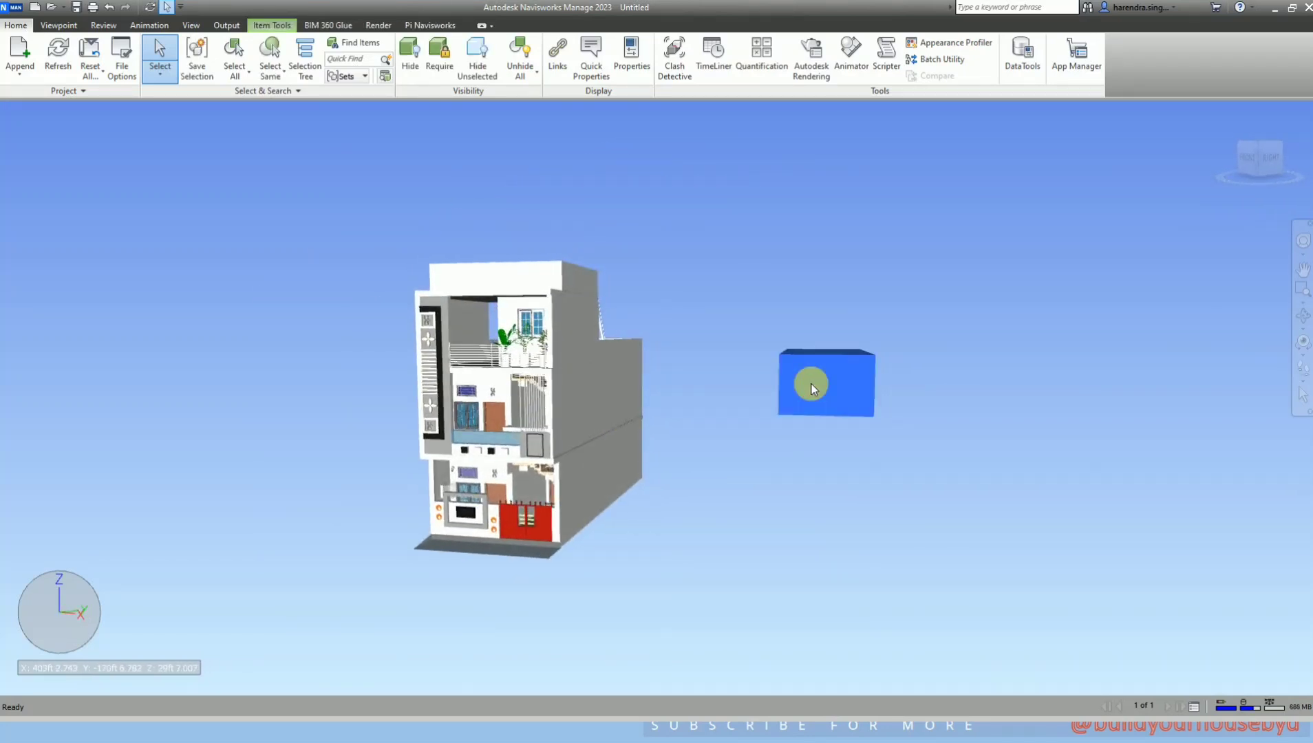
key(ctrl+h)
shift+middle_drag(499, 446, 616, 461)
key(Escape)
Show the Selection Tree and examine the model's levels and categories, including where a rooftop wall is located, and collapse the tree
click(302, 69)
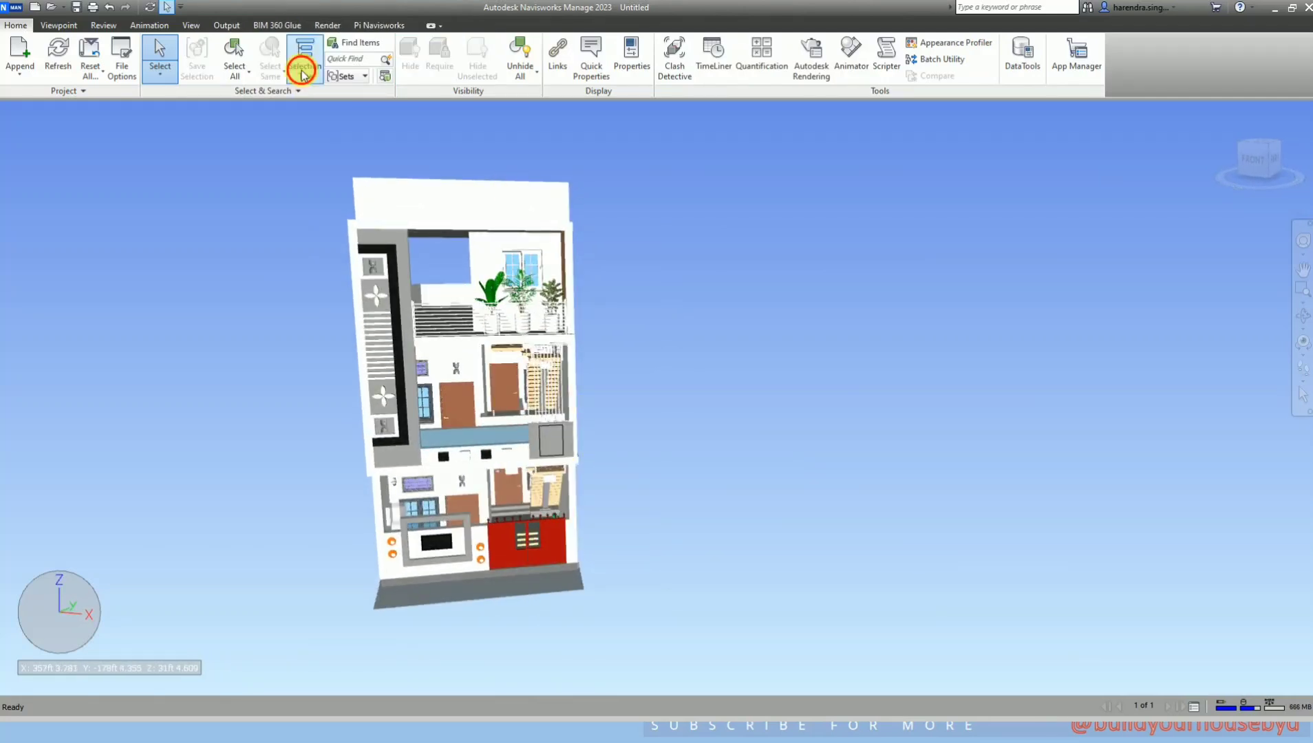
click(16, 143)
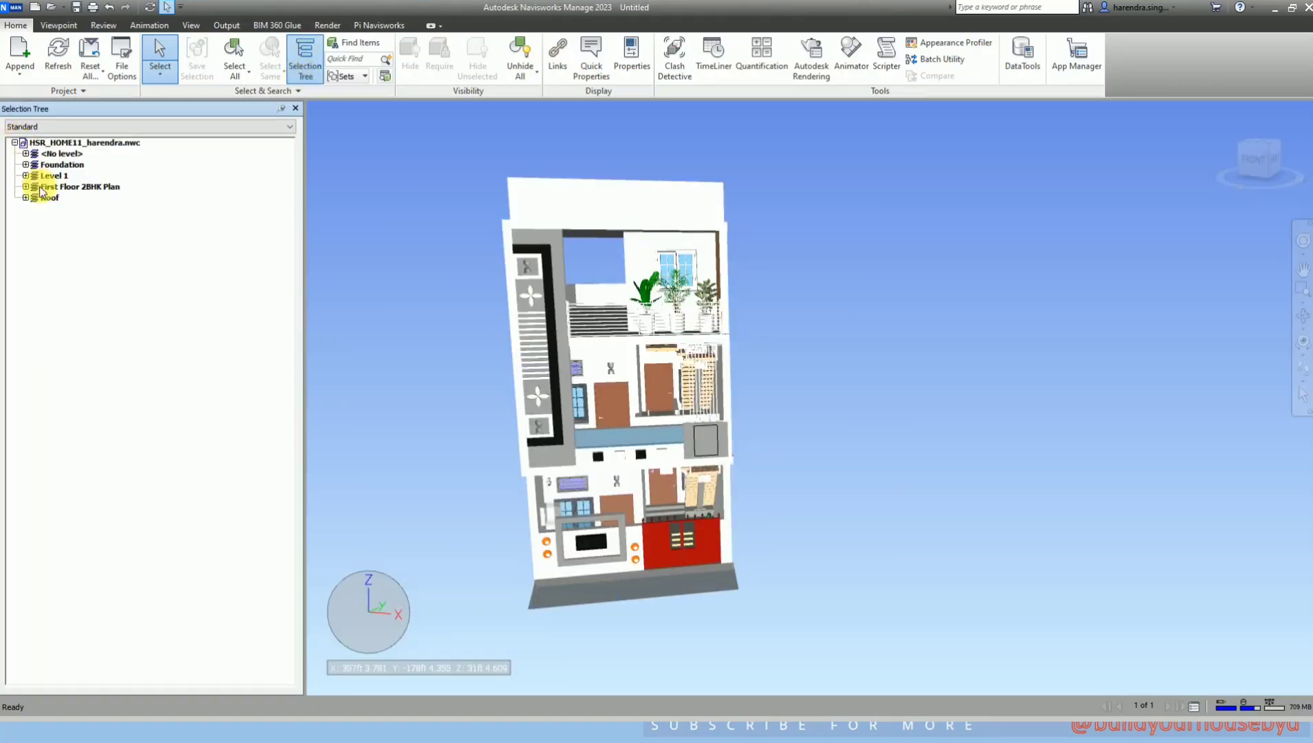
click(26, 187)
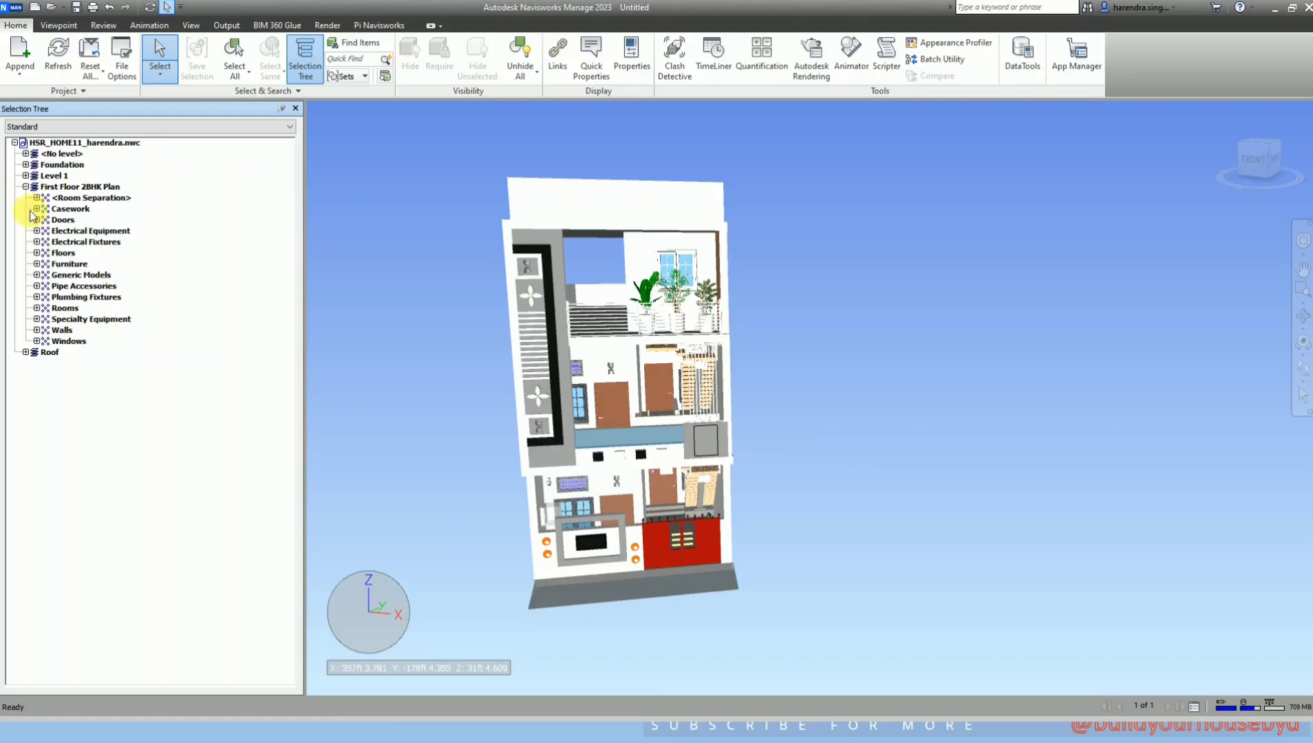
click(27, 176)
click(596, 216)
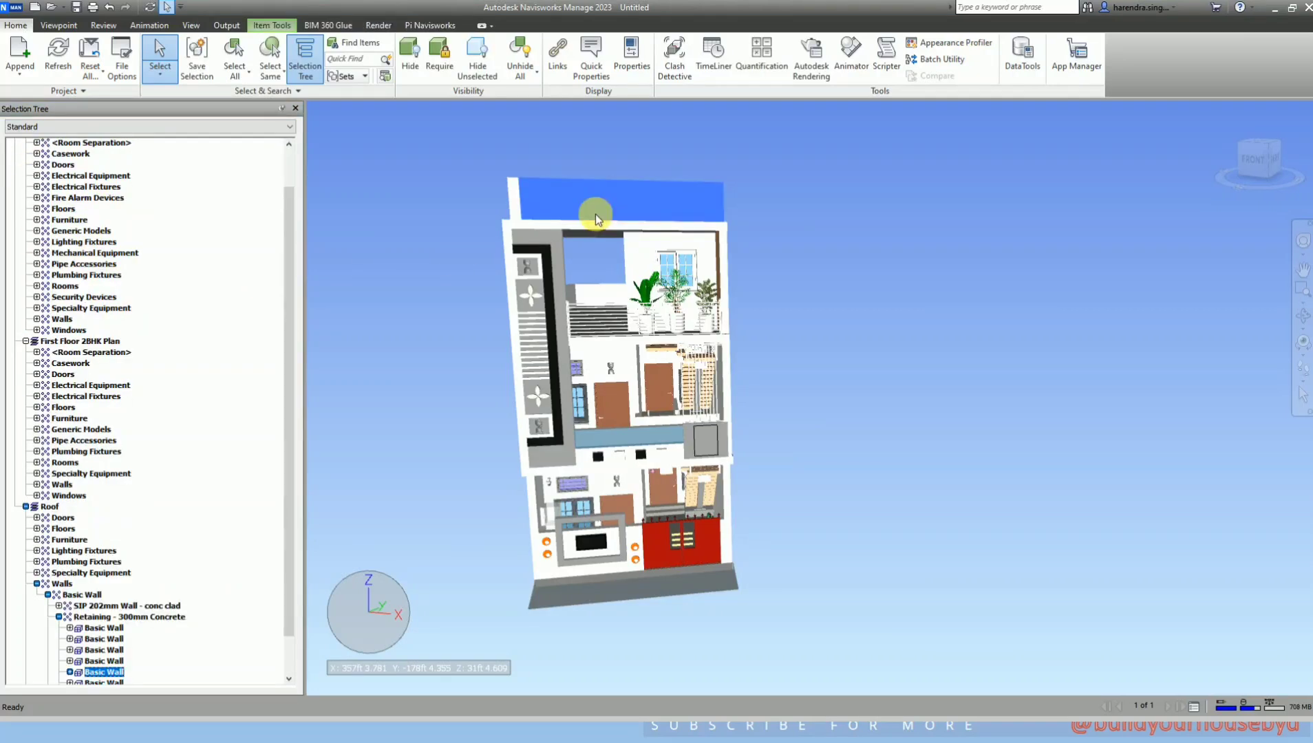
scroll(38, 458, down, 1)
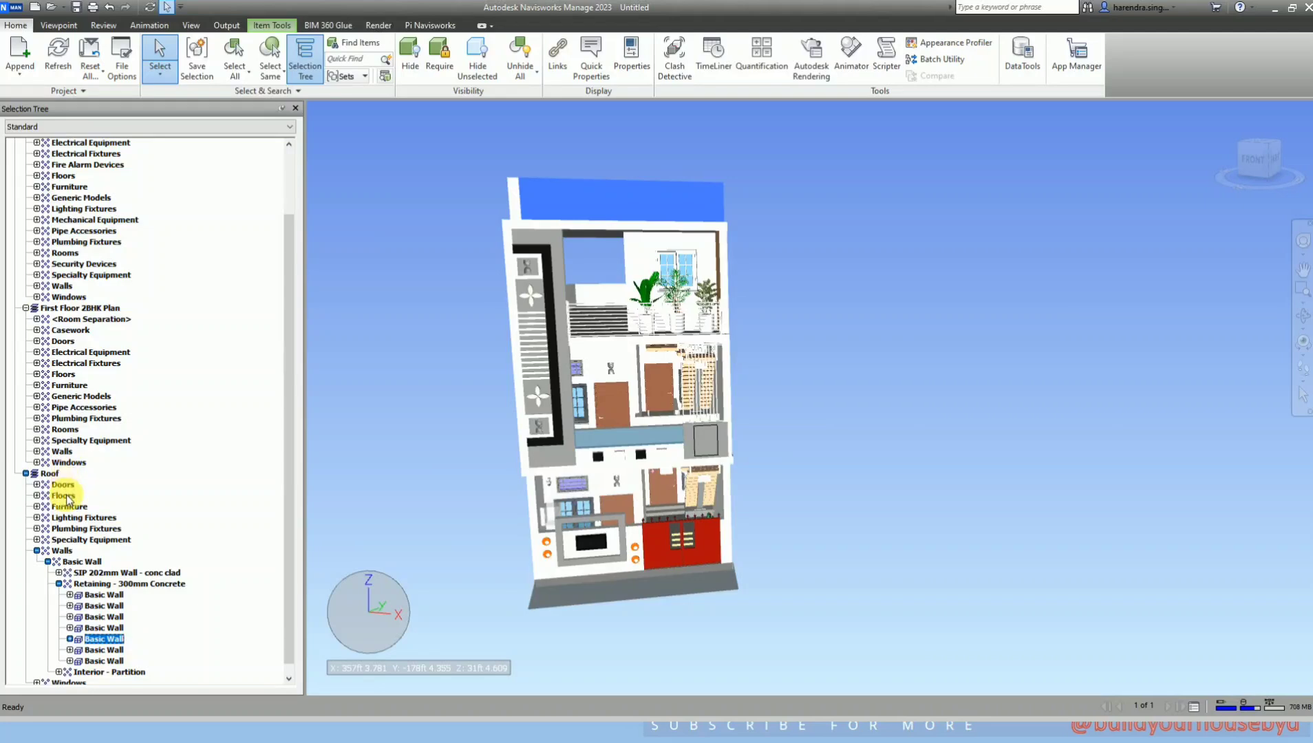
scroll(75, 497, up, 3)
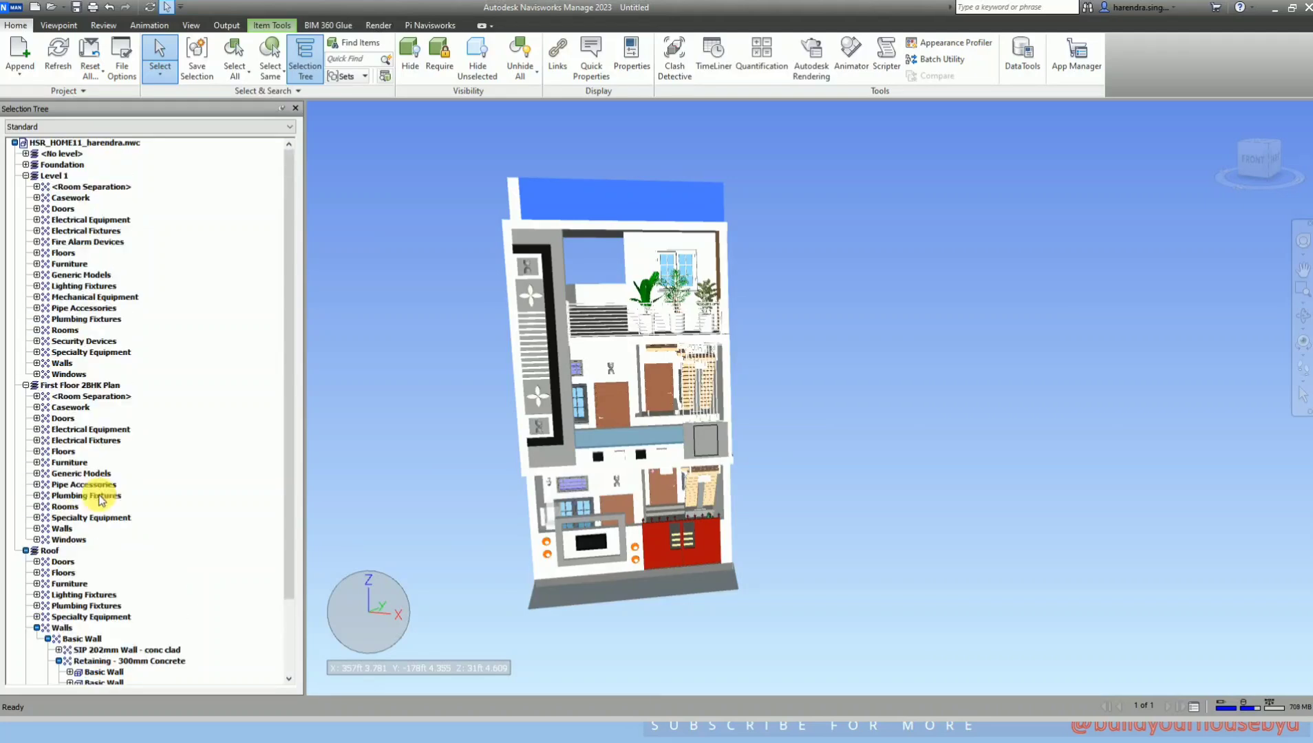
click(14, 142)
click(815, 356)
shift+middle_drag(830, 356, 698, 469)
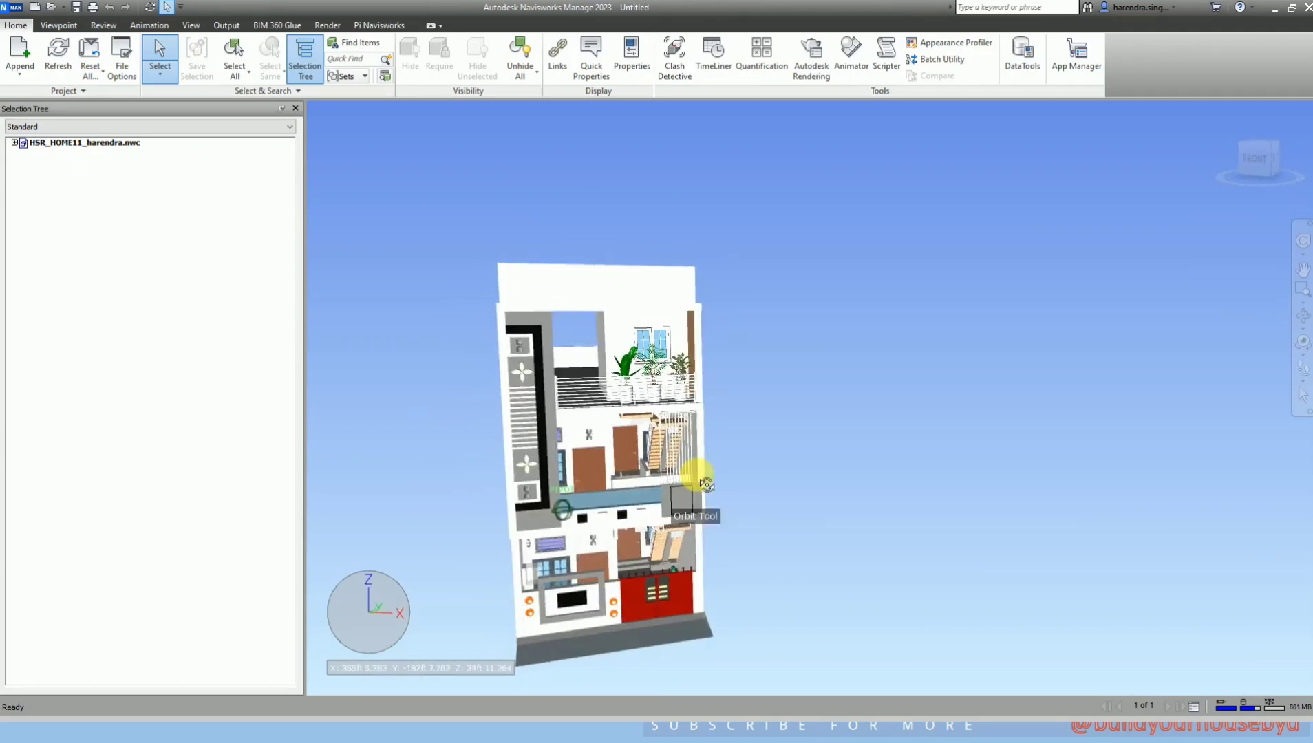
Switch to PDF-XChange Viewer and read the Selection Sets section up to opening the Sets window
key(alt+Tab)
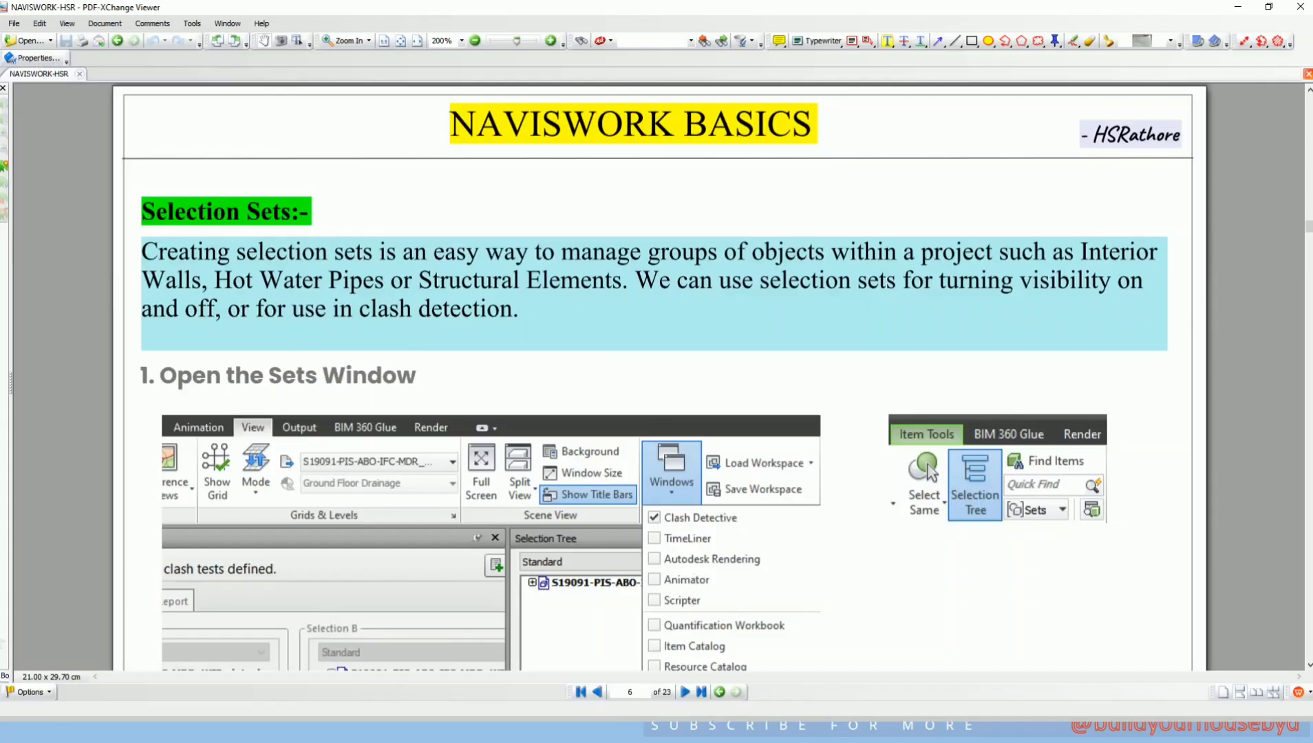
scroll(209, 256, down, 2)
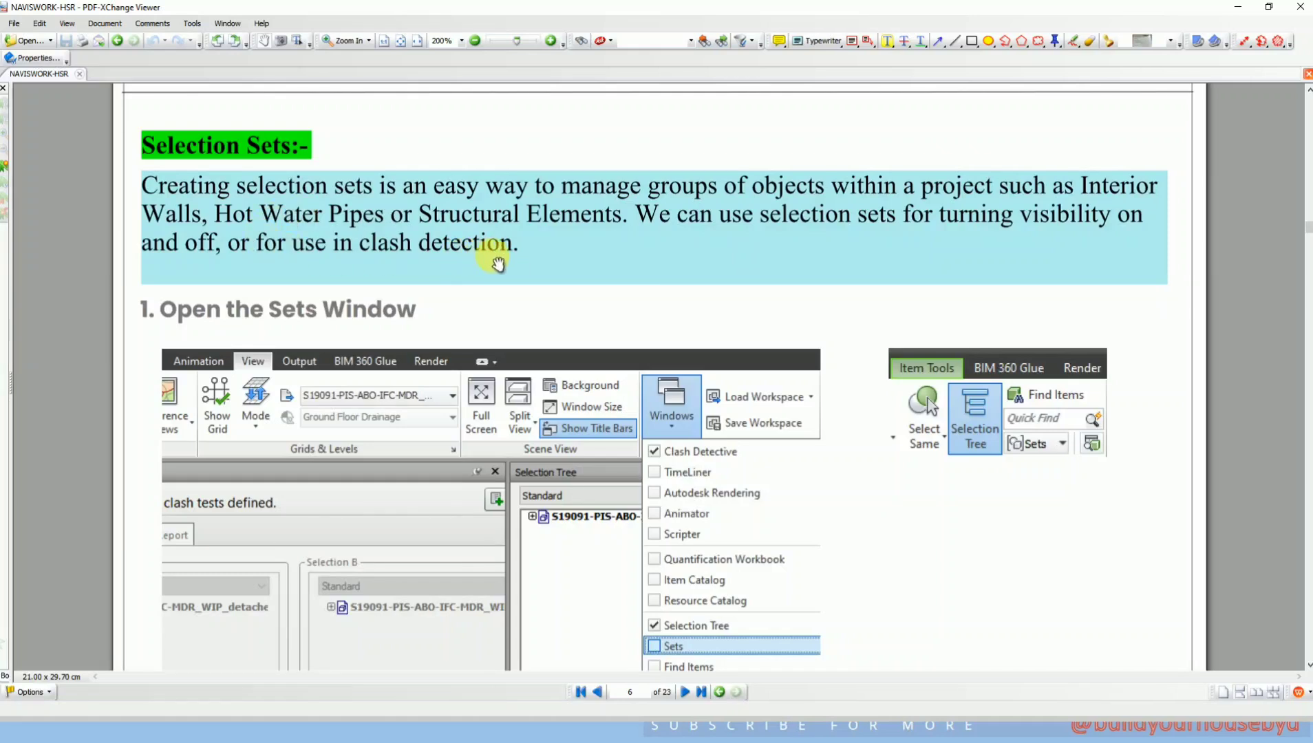
scroll(521, 269, down, 2)
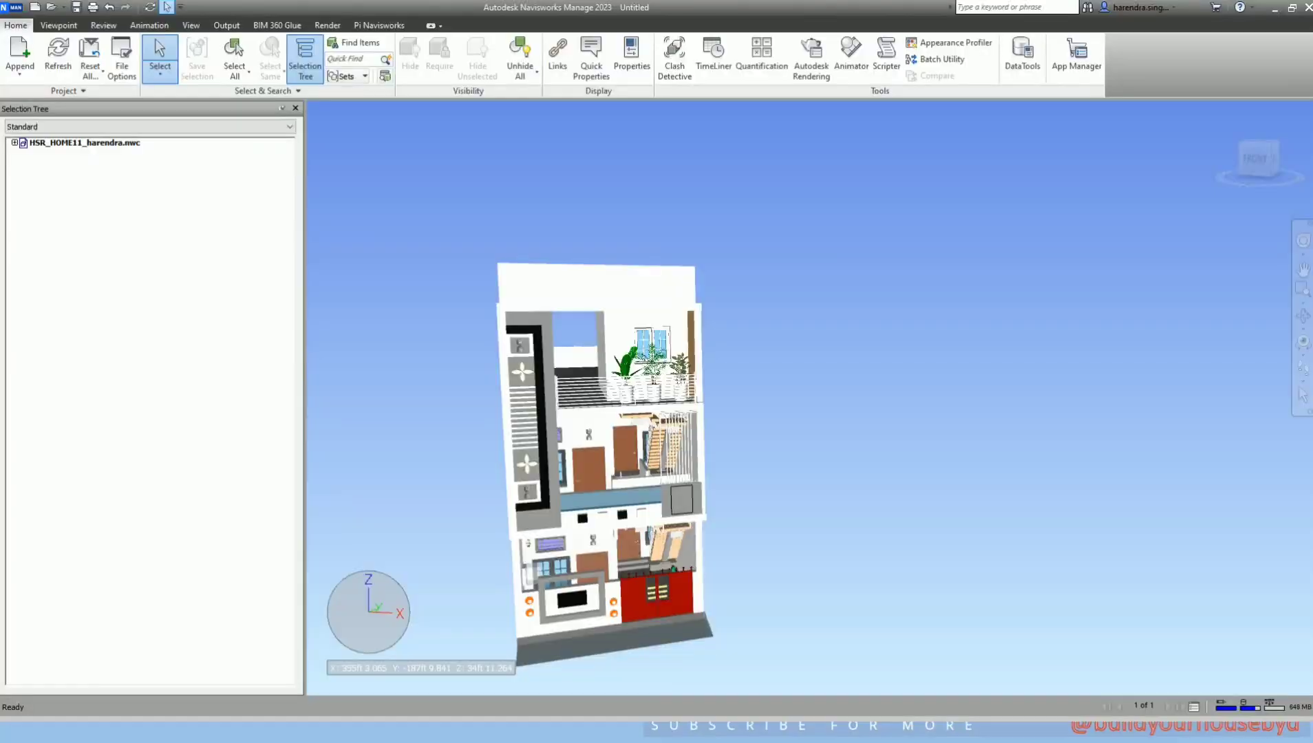
Switch back to Navisworks Manage, show the Sets window from the workspace windows and close it again
click(191, 26)
click(516, 74)
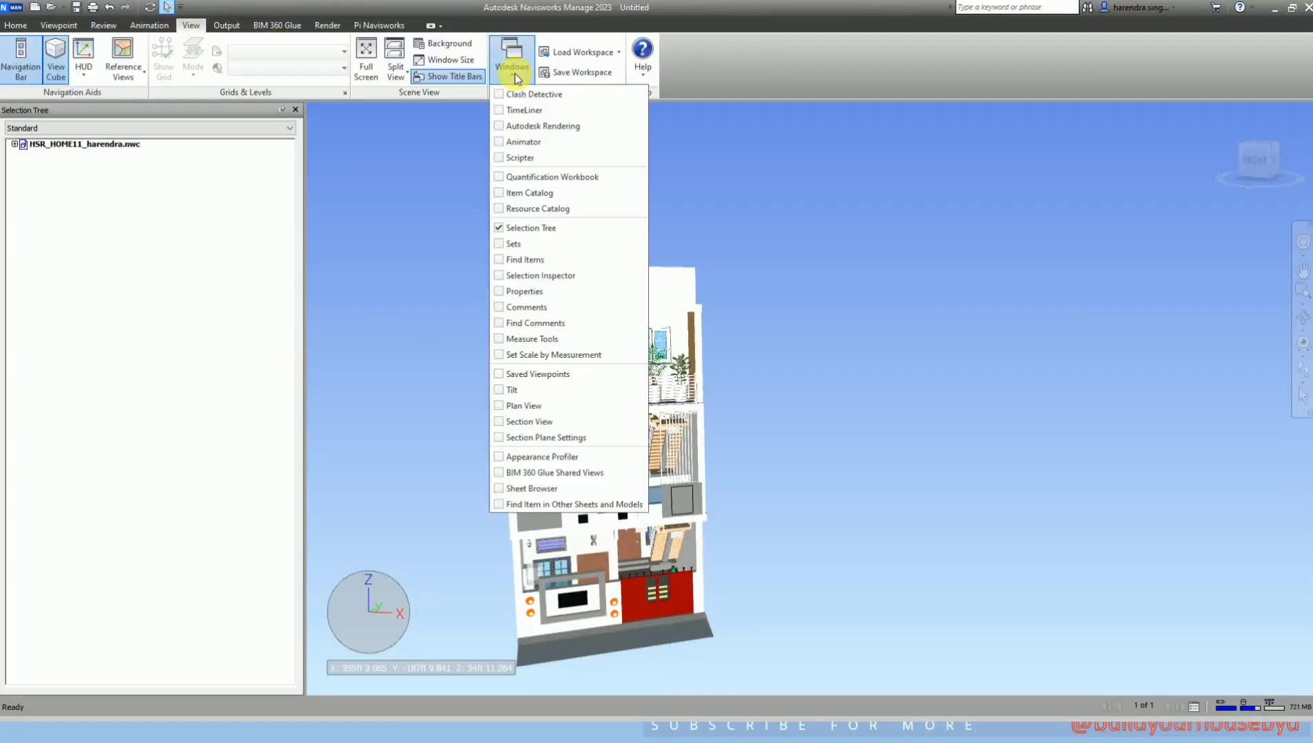
click(502, 244)
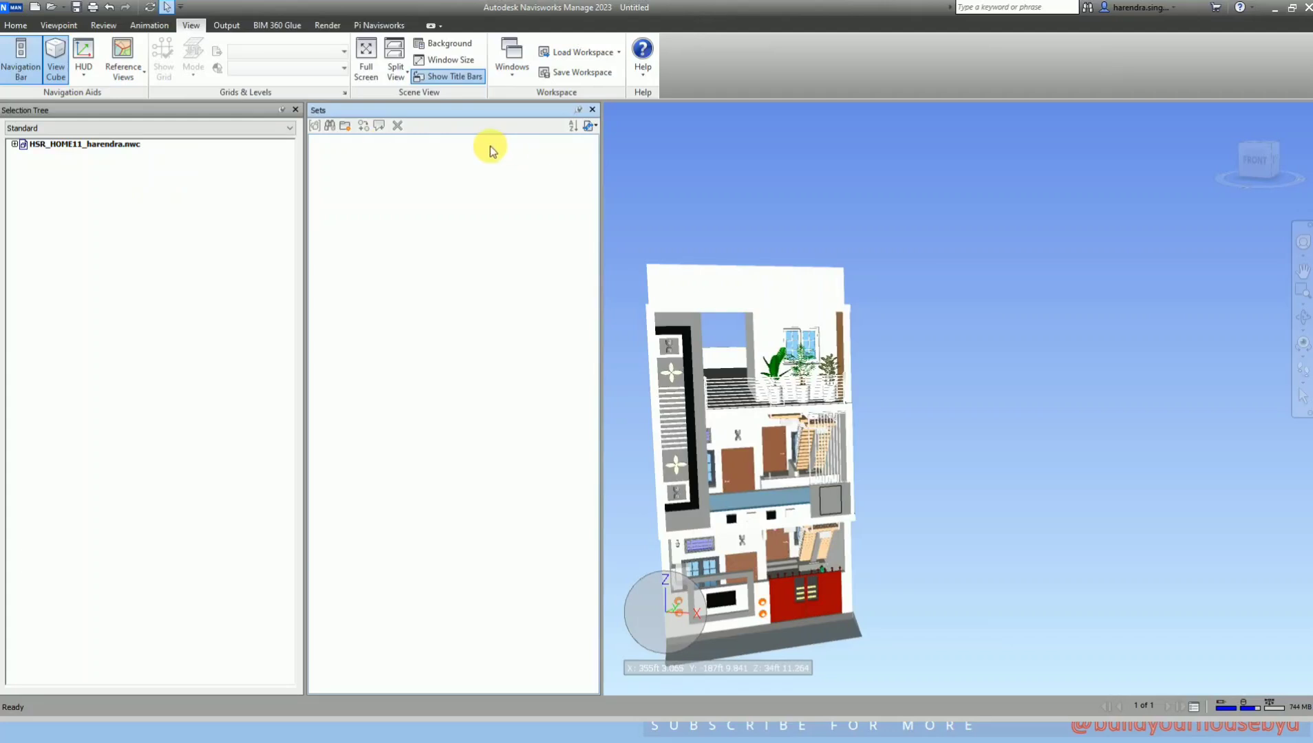
click(592, 110)
Open the Sets window with Manage Sets and close the Selection Tree
click(15, 25)
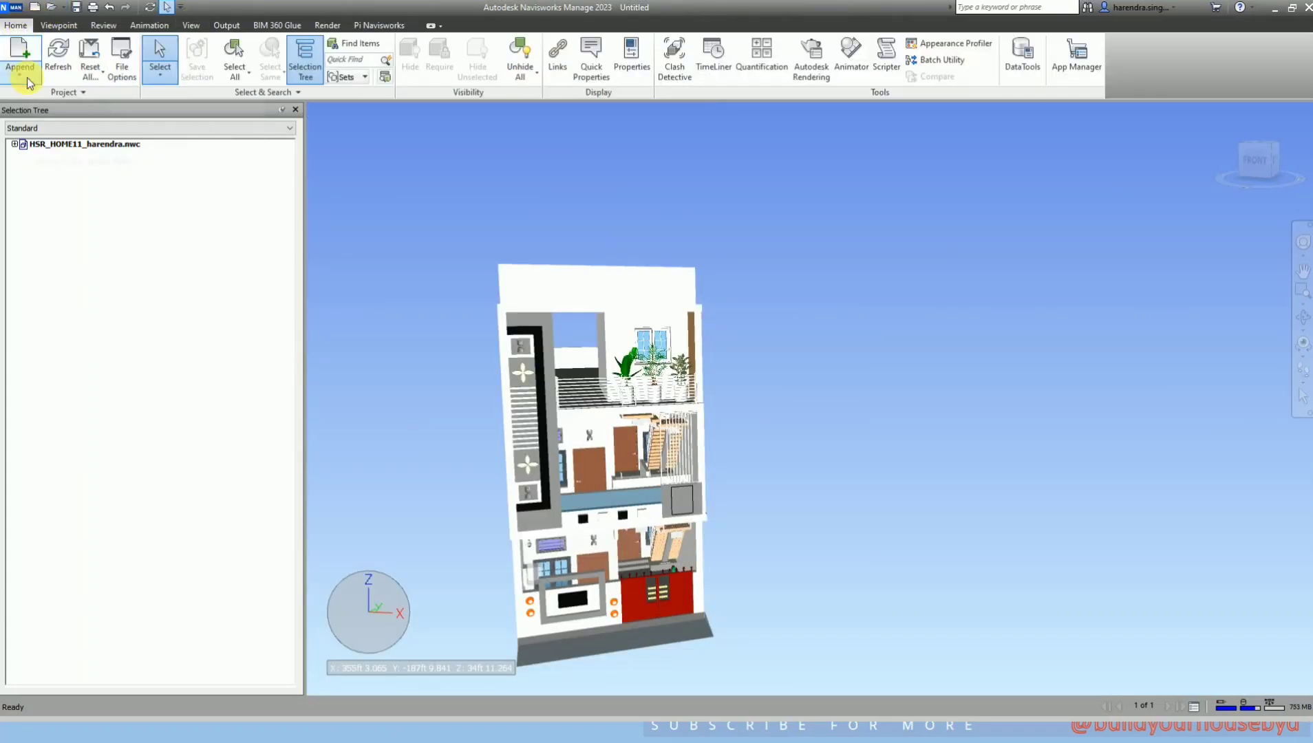
click(350, 76)
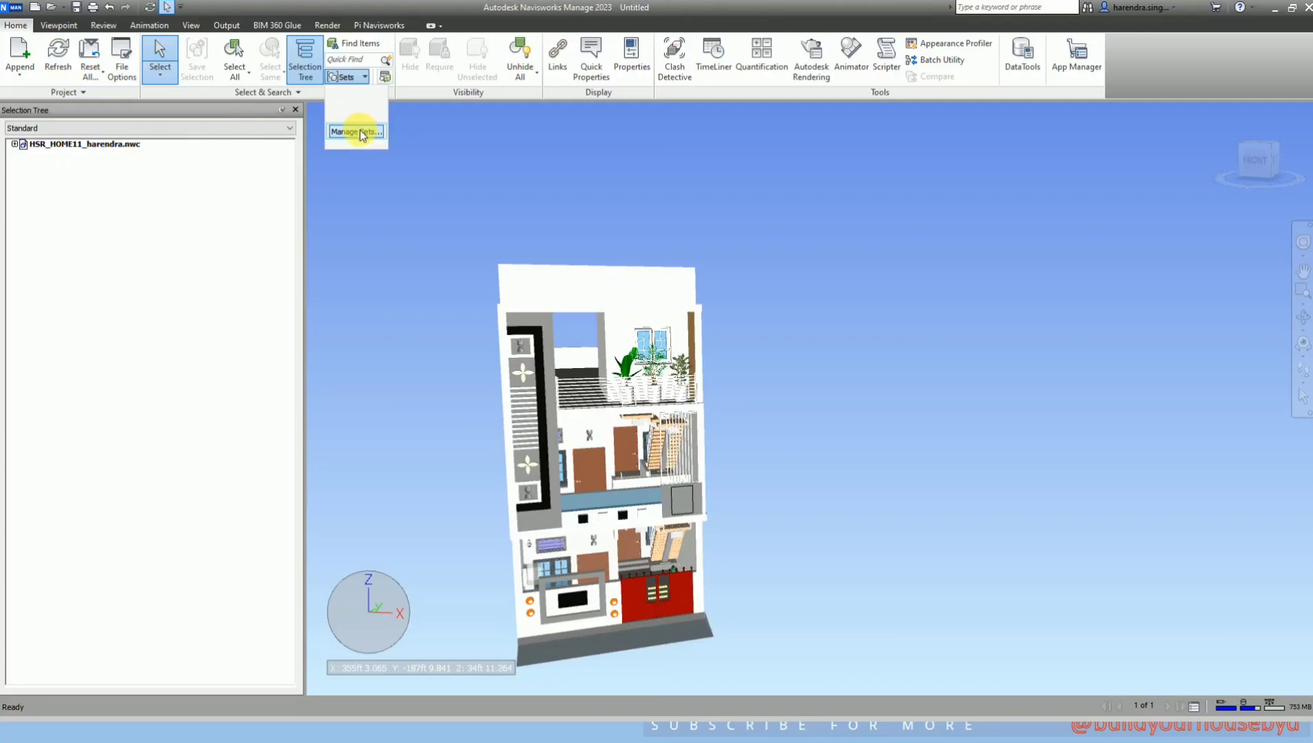
click(352, 131)
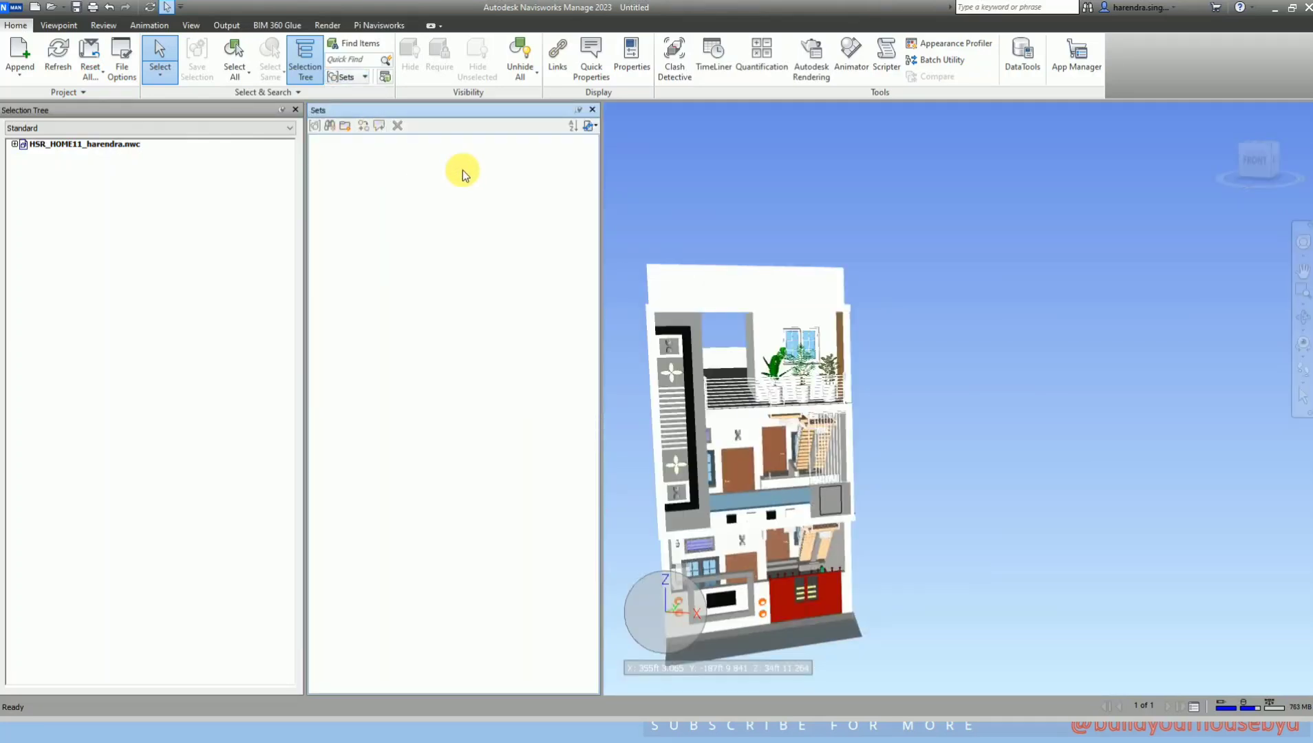
click(298, 111)
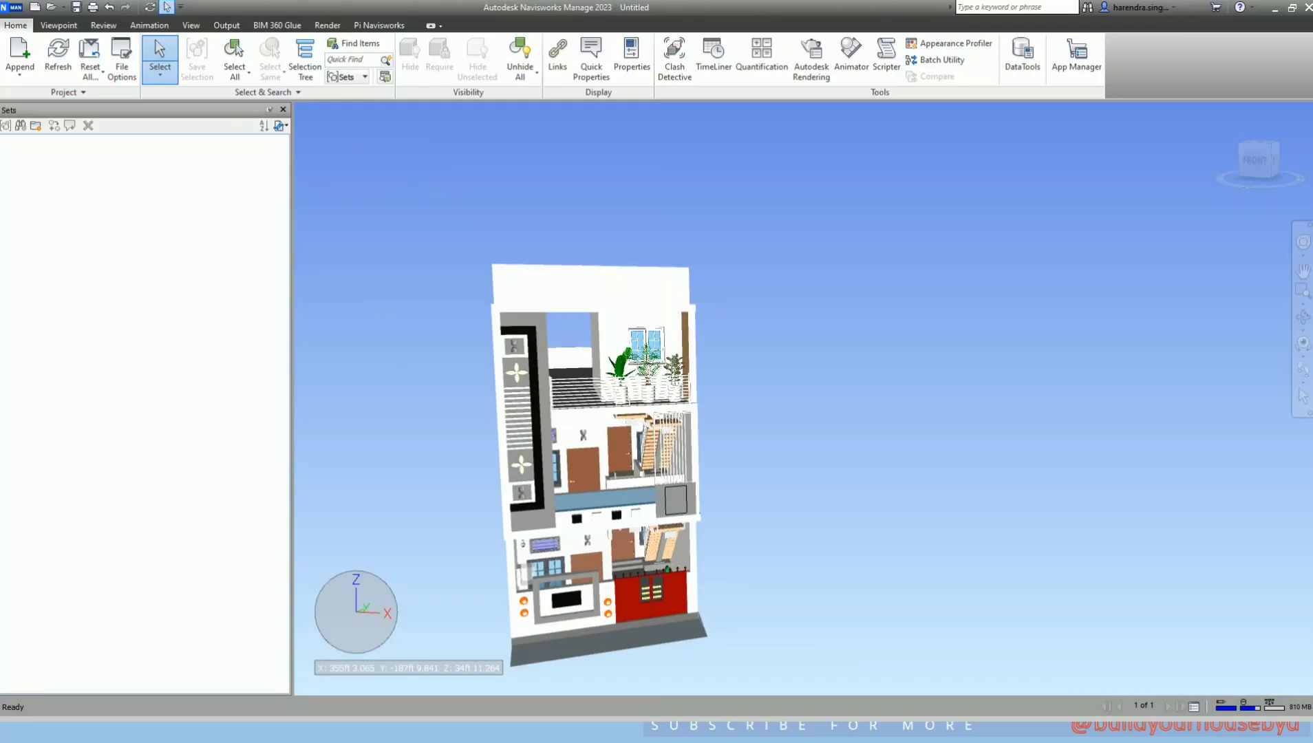
Switch to PDF-XChange Viewer and read the instructions for selecting elements and saving the selection as a set
key(alt+Tab)
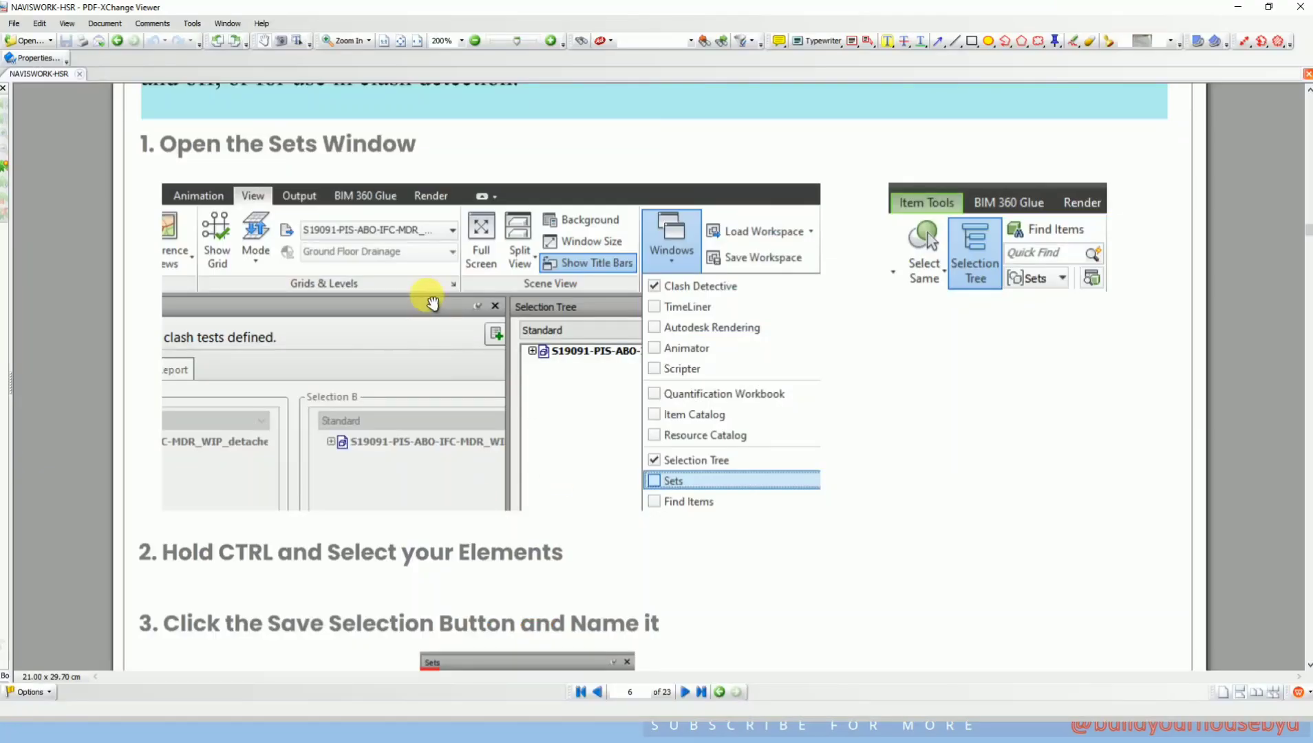
scroll(620, 296, down, 5)
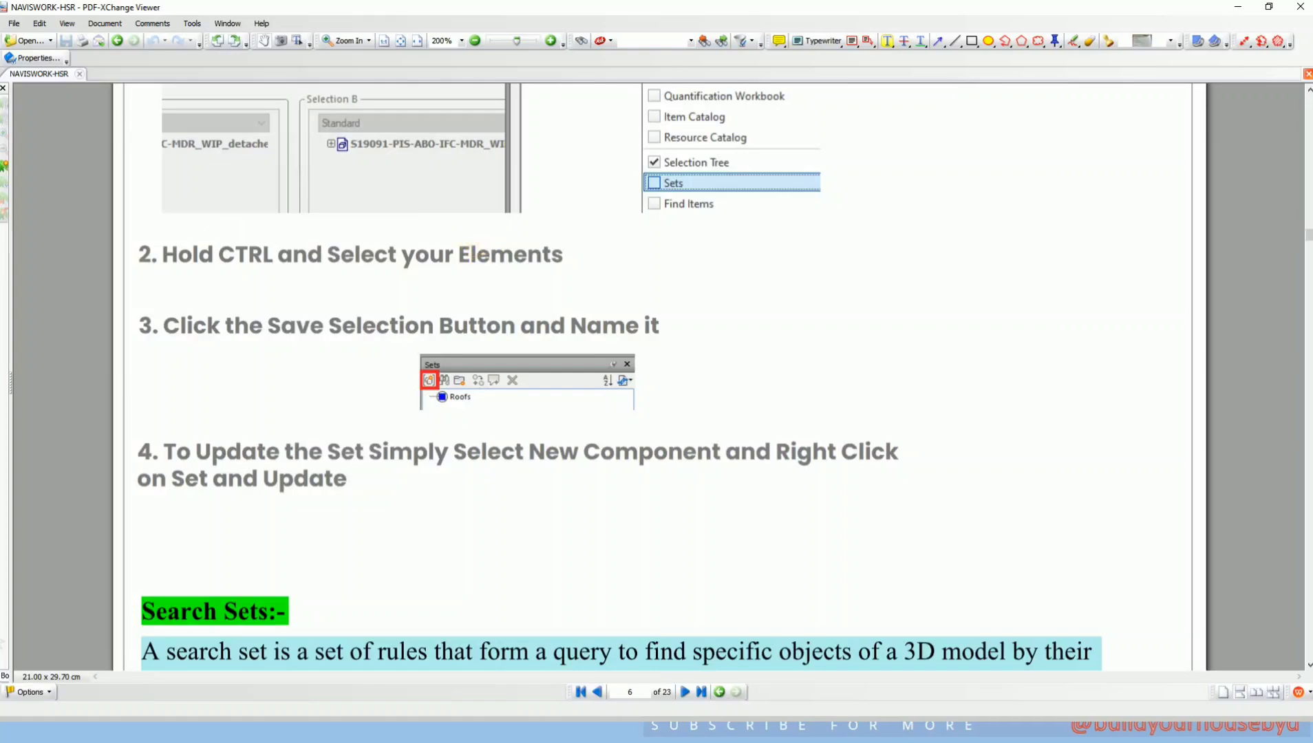
Switch to Navisworks Manage and select the outer parapet walls around the upper roof together
key(alt+Tab)
drag(597, 243, 603, 320)
click(657, 284)
shift+middle_drag(657, 284, 628, 261)
scroll(629, 262, up, 3)
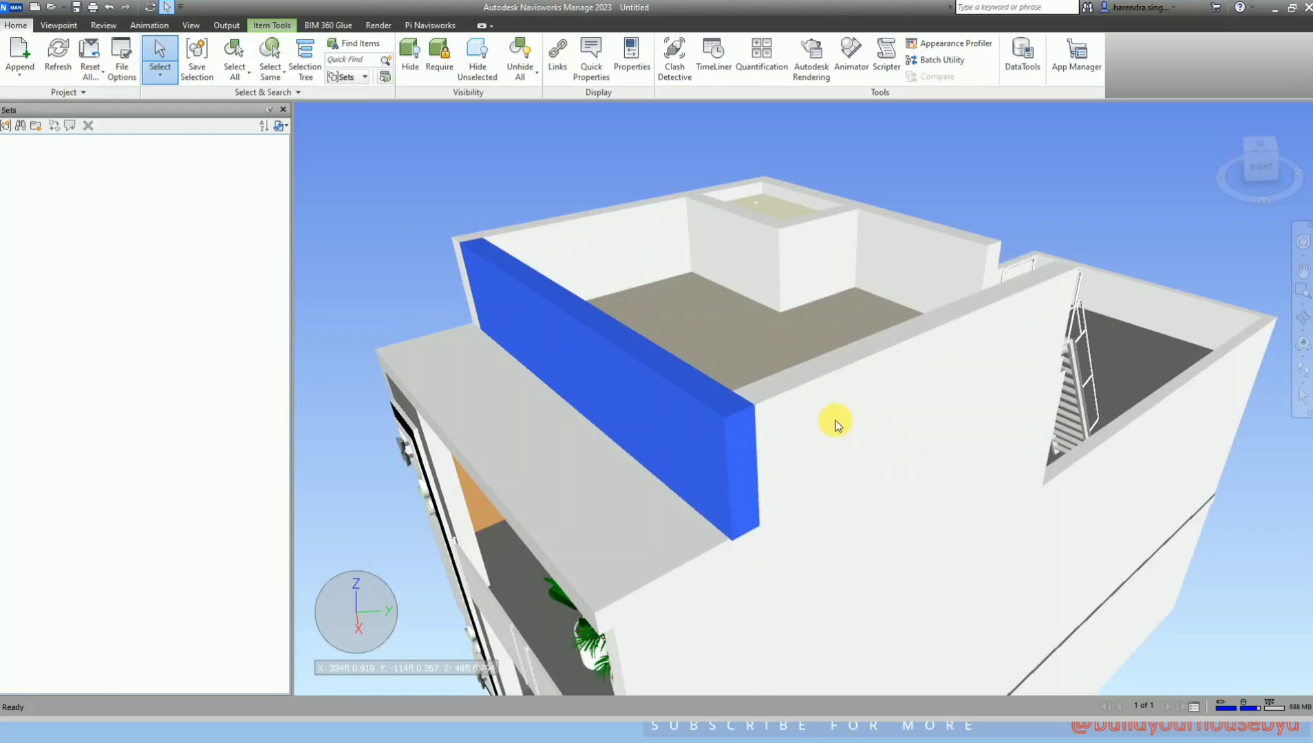
ctrl+click(814, 421)
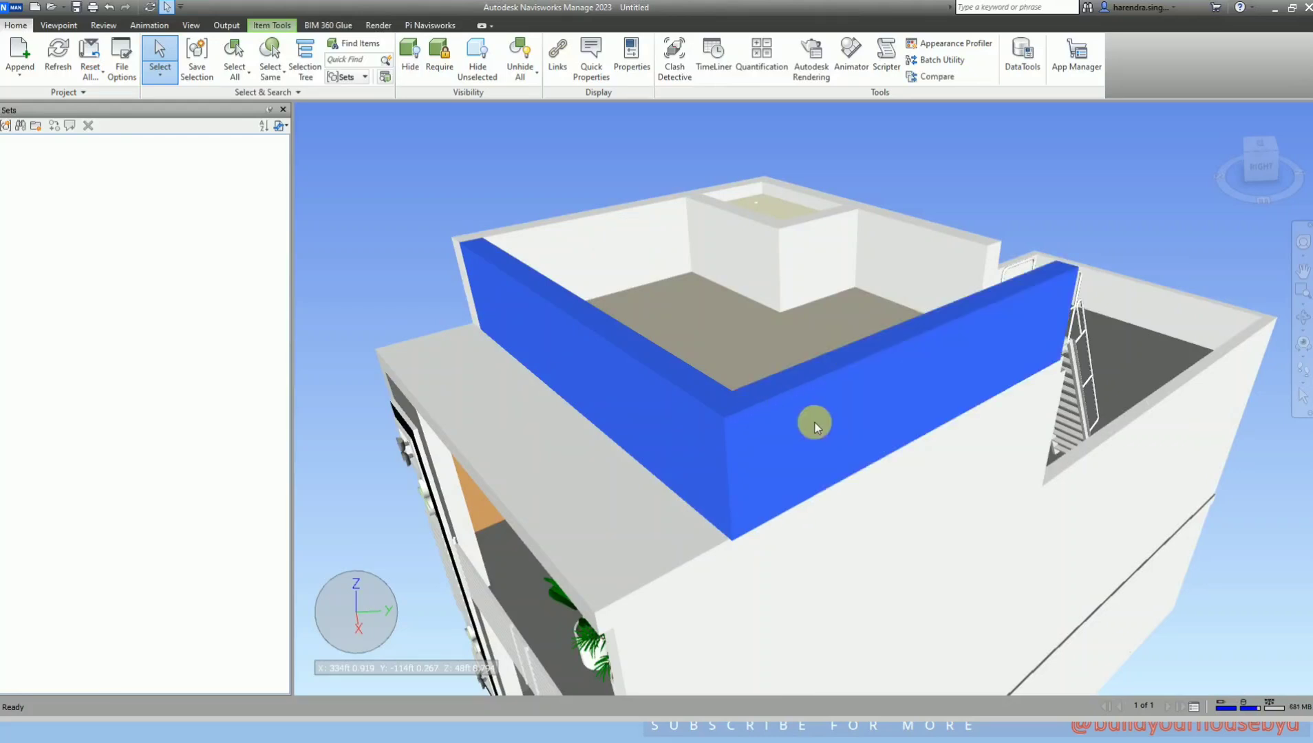
ctrl+click(615, 267)
ctrl+click(925, 278)
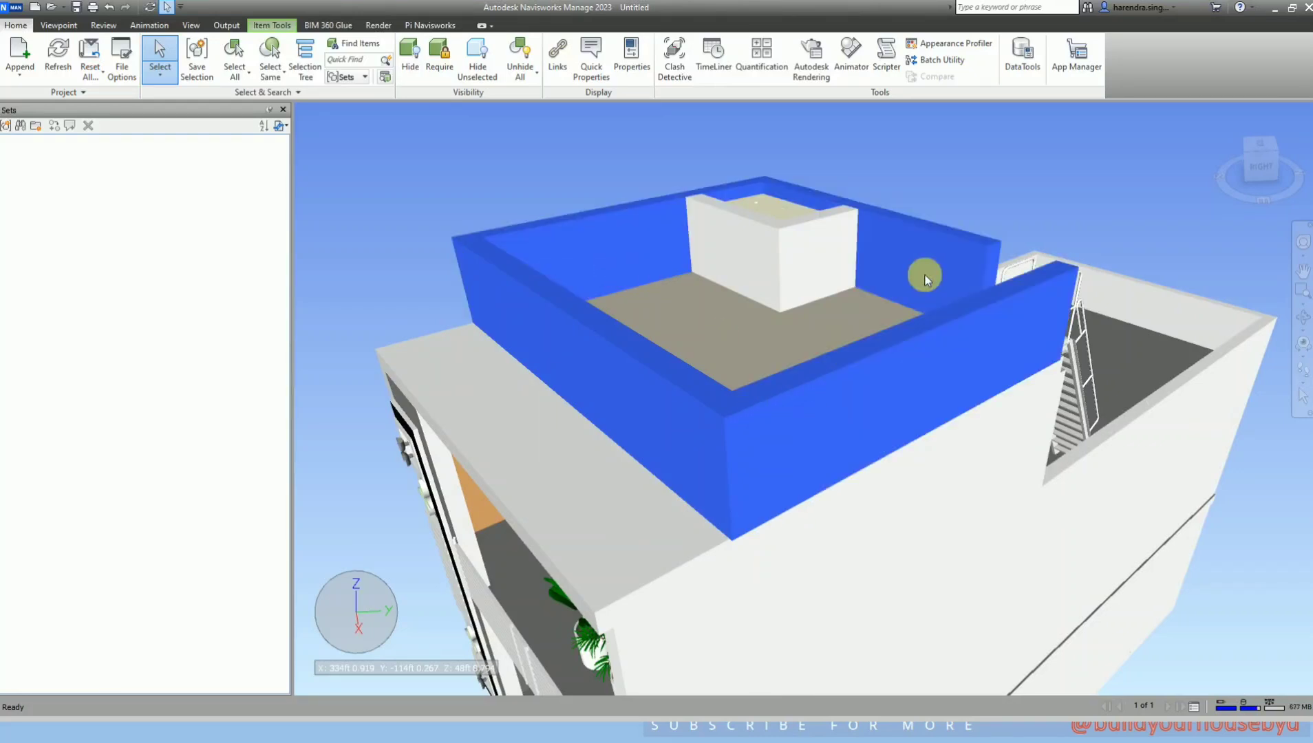
Save the selected walls as a selection set named ROOF TOP WALLS and clear the selection
click(9, 128)
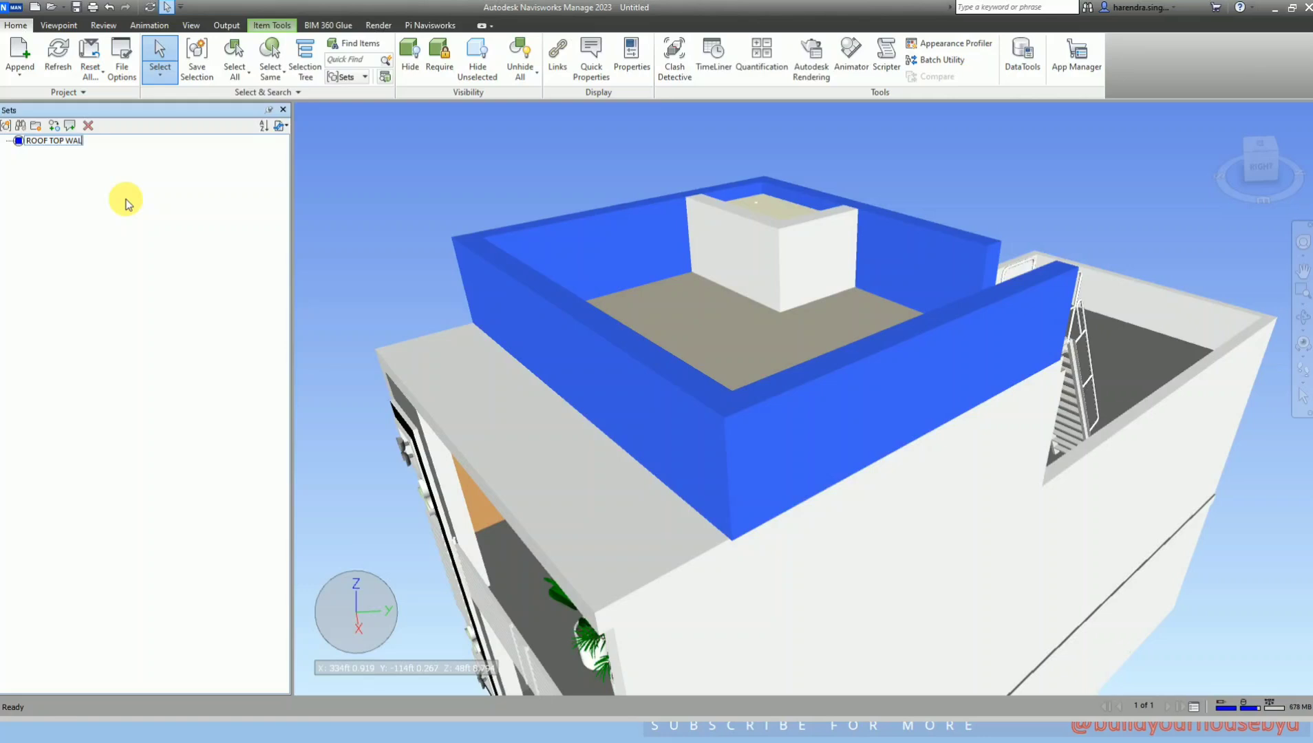
key(Return)
click(392, 145)
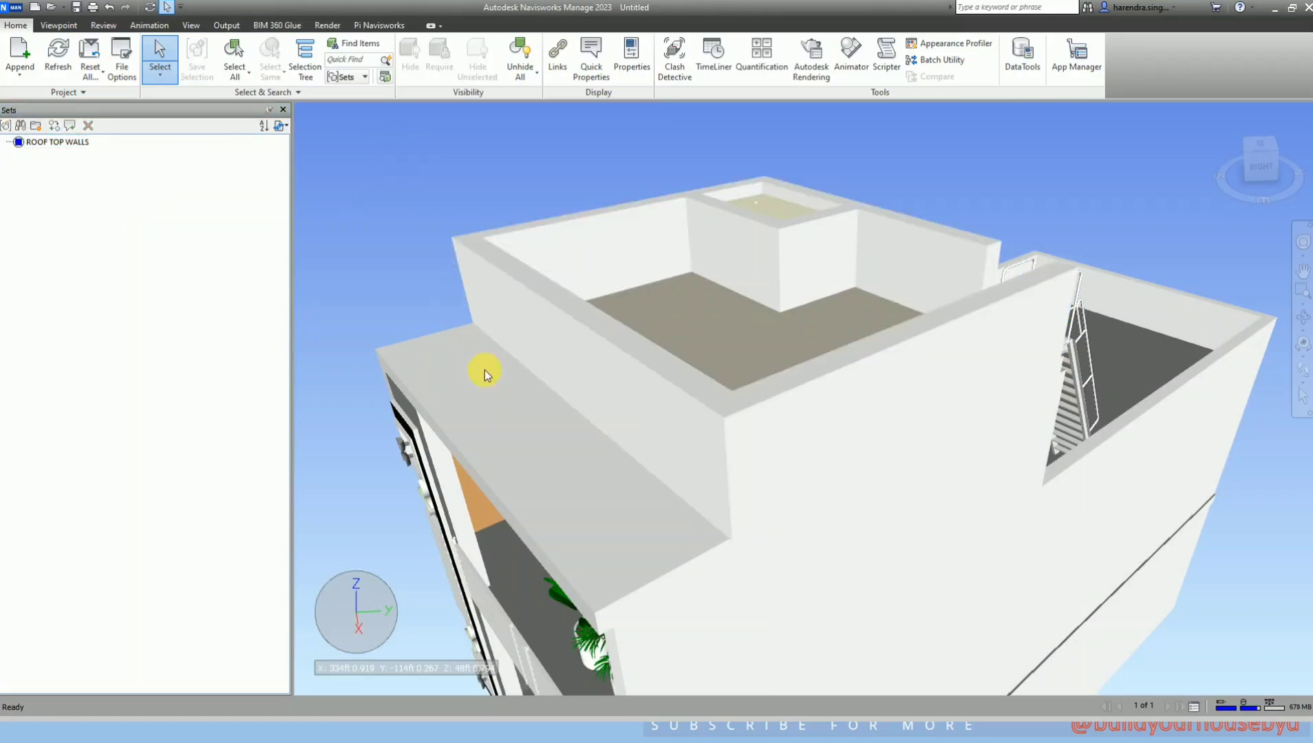
Check the saved set by selecting other side walls one by one and recalling ROOF TOP WALLS
click(482, 387)
click(842, 582)
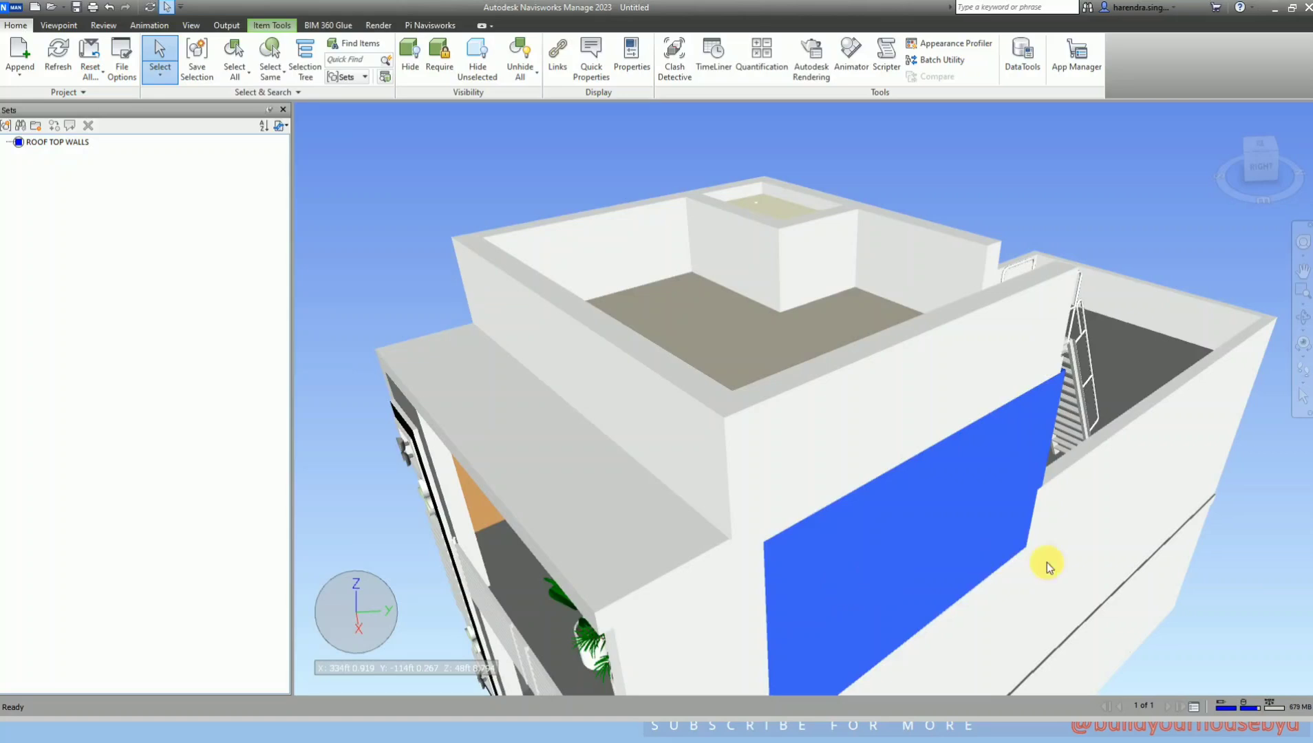
click(1136, 565)
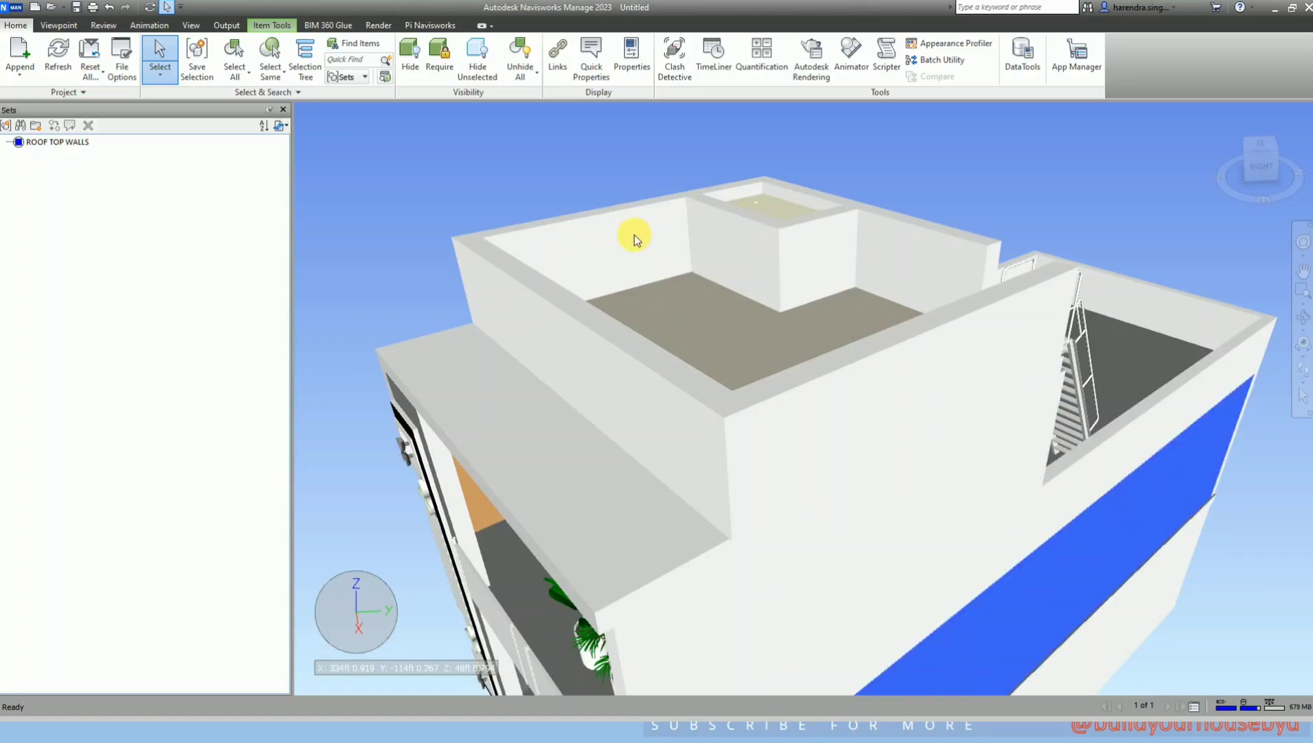
click(47, 143)
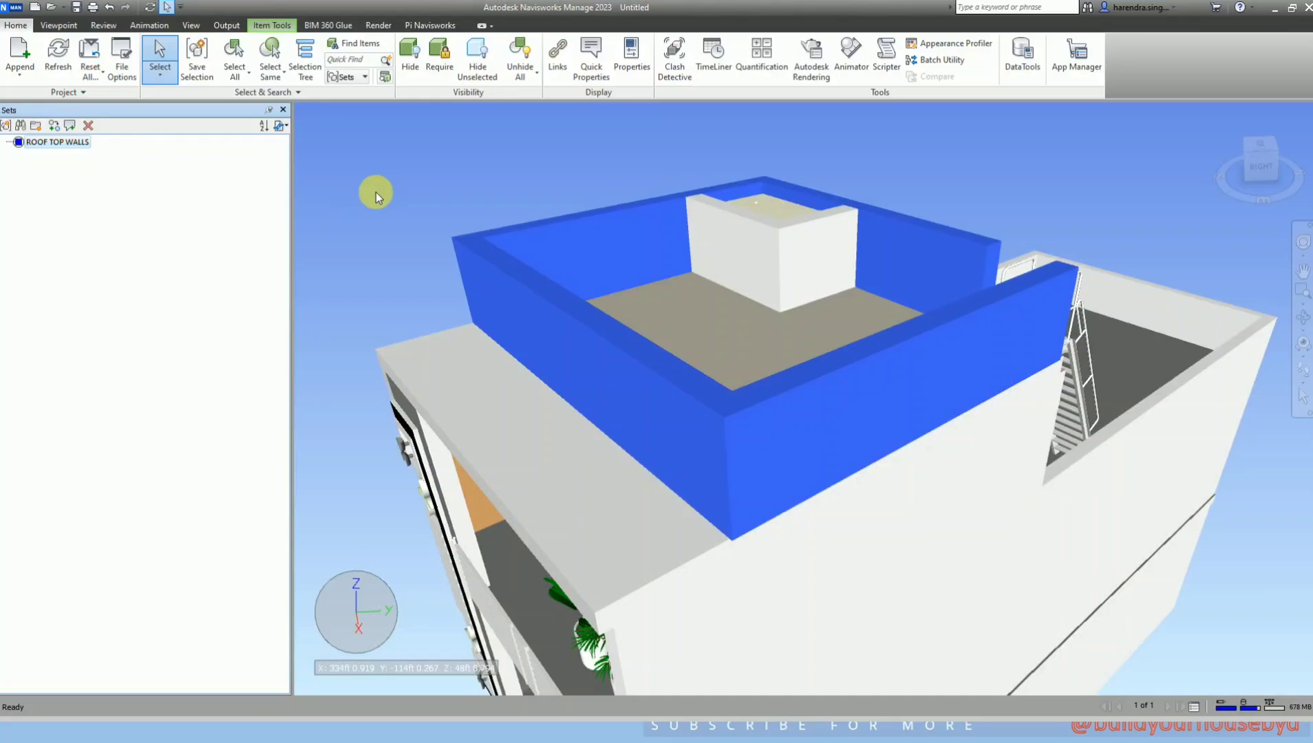
Read the set-update instructions in PDF-XChange Viewer, return to Navisworks Manage and select the two inner roof enclosure walls in turn
key(alt+Tab)
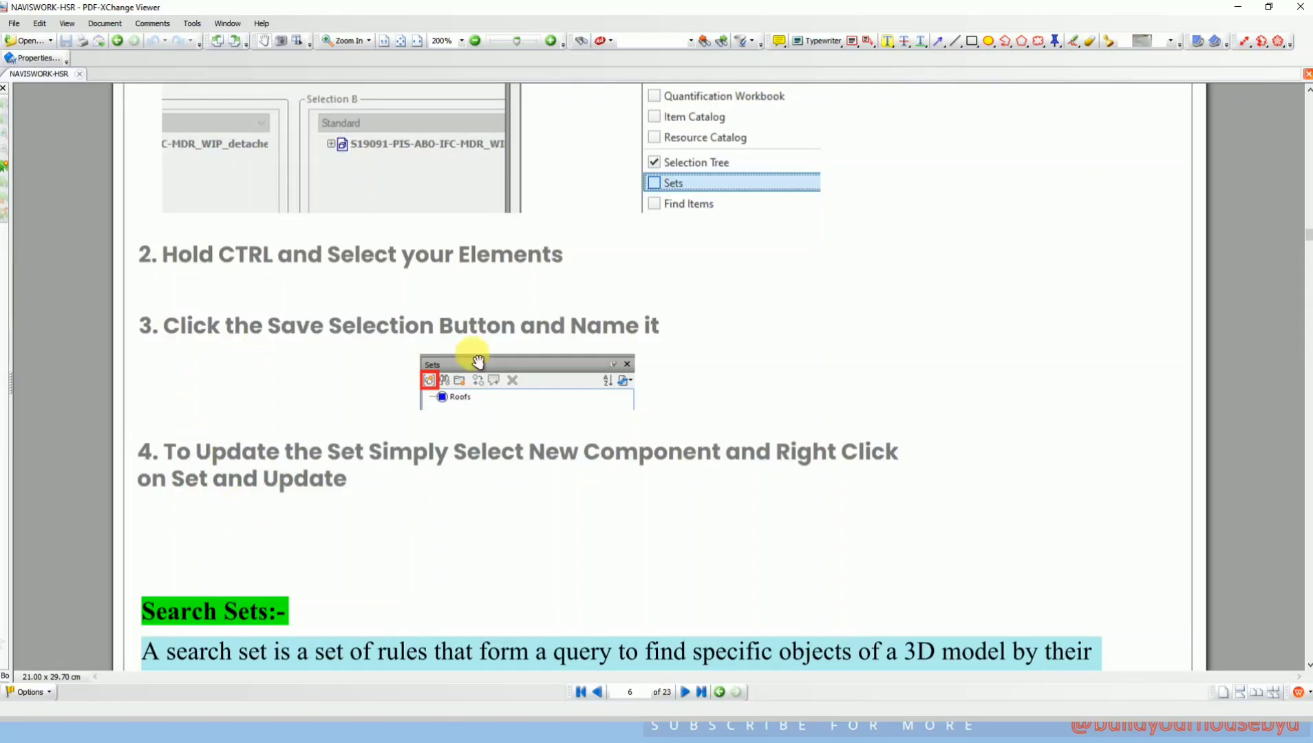
click(1237, 9)
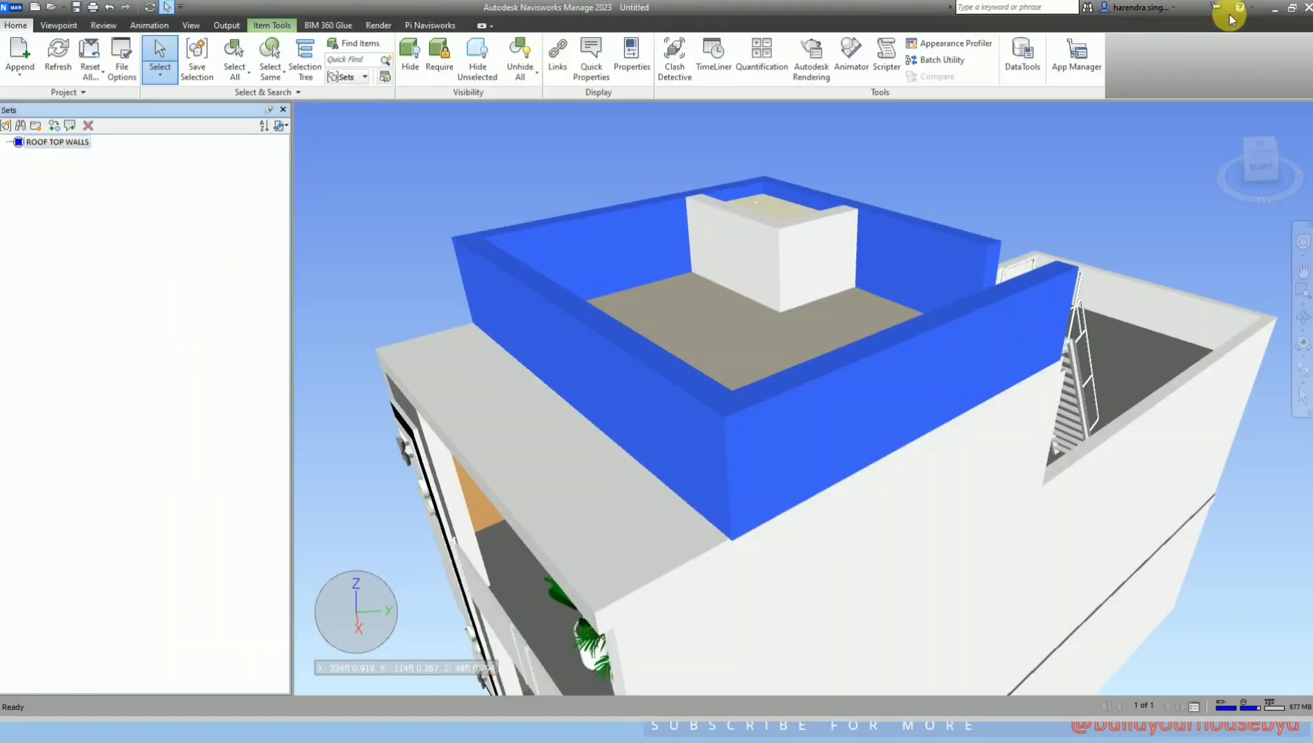
click(822, 255)
click(749, 254)
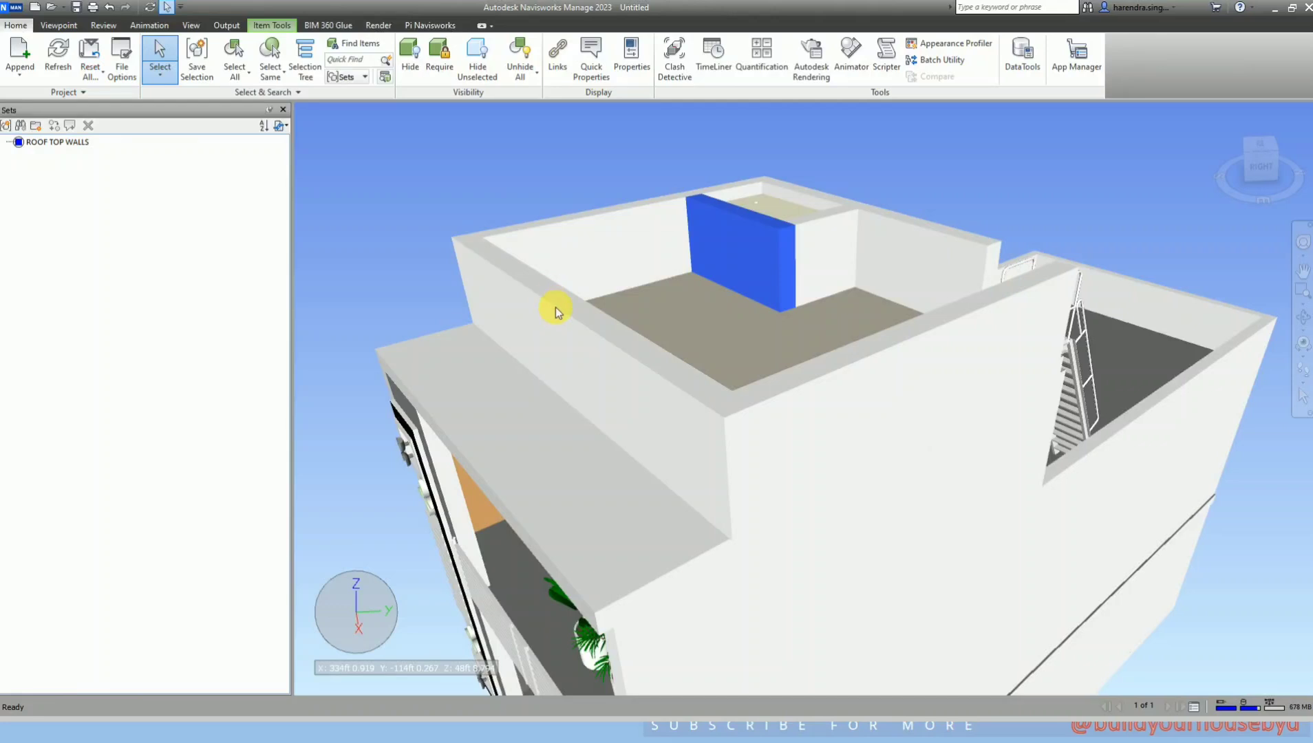
Recall ROOF TOP WALLS, add the two inner walls of the small roof enclosure and update the set with this selection
click(68, 142)
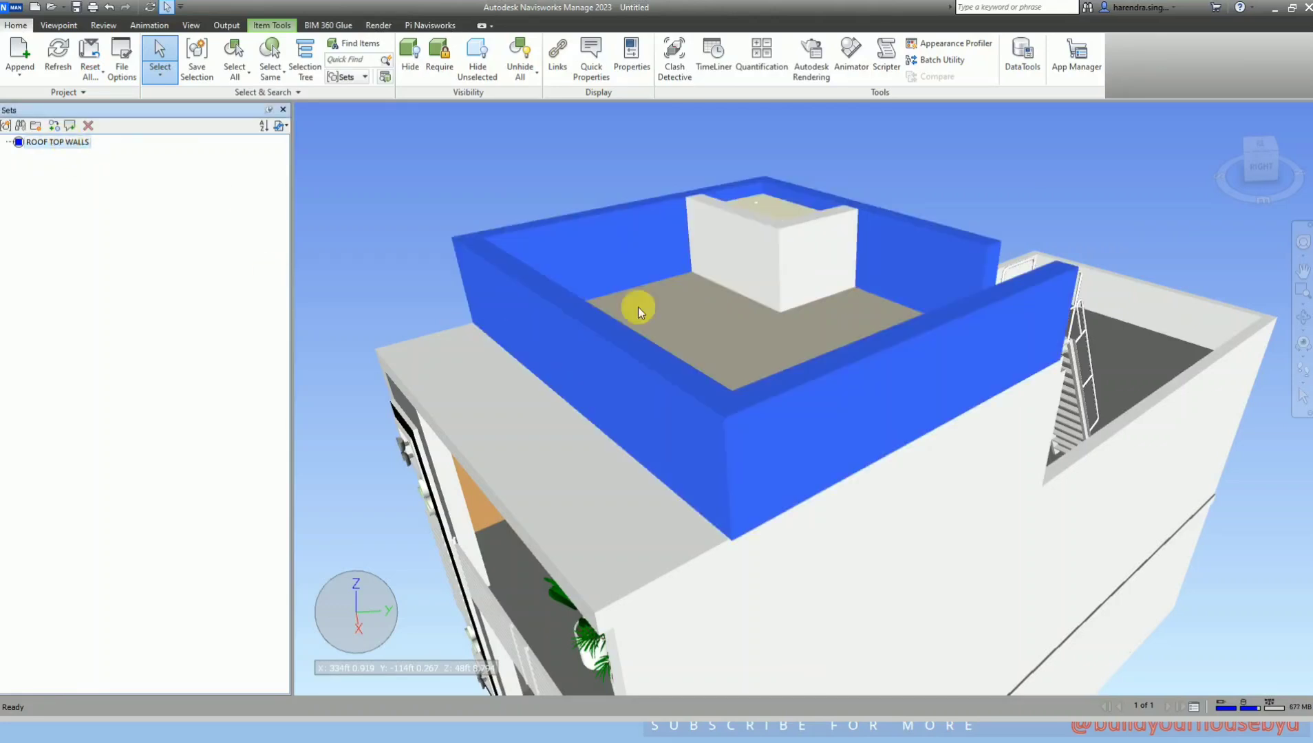
ctrl+click(750, 256)
ctrl+click(834, 270)
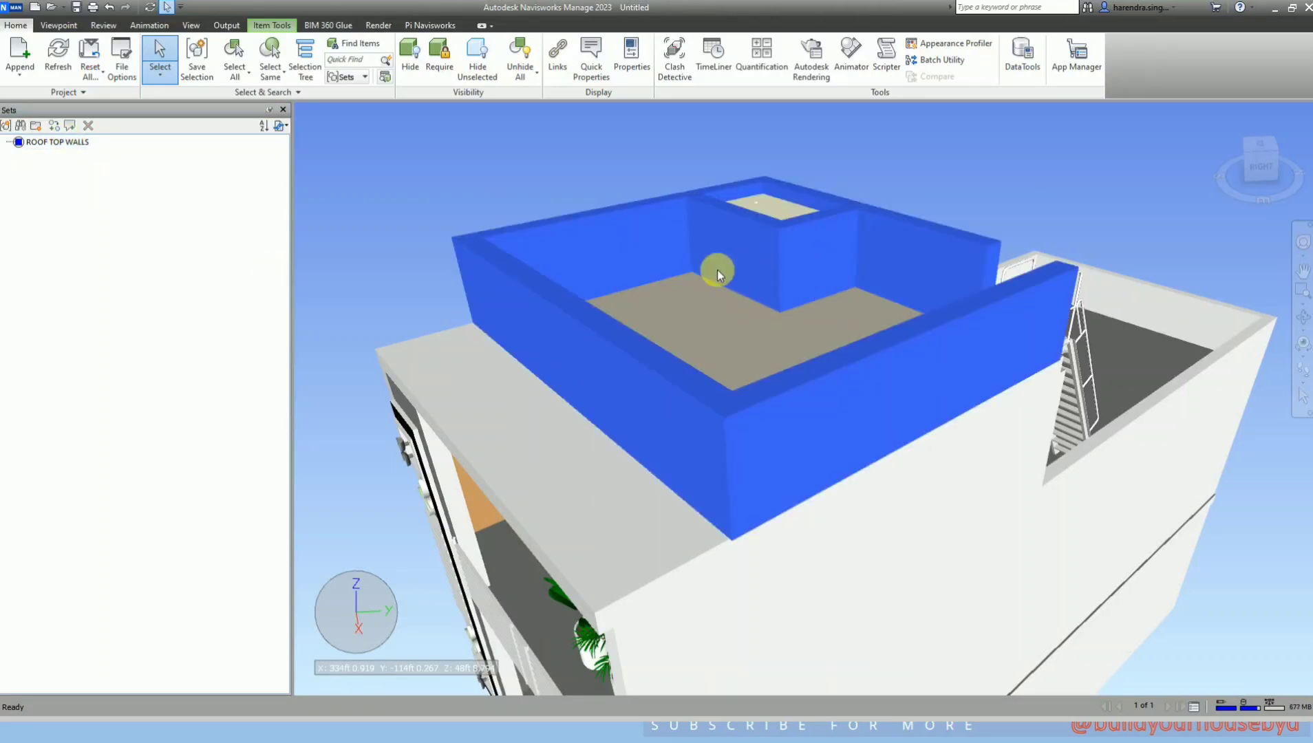
right_click(60, 147)
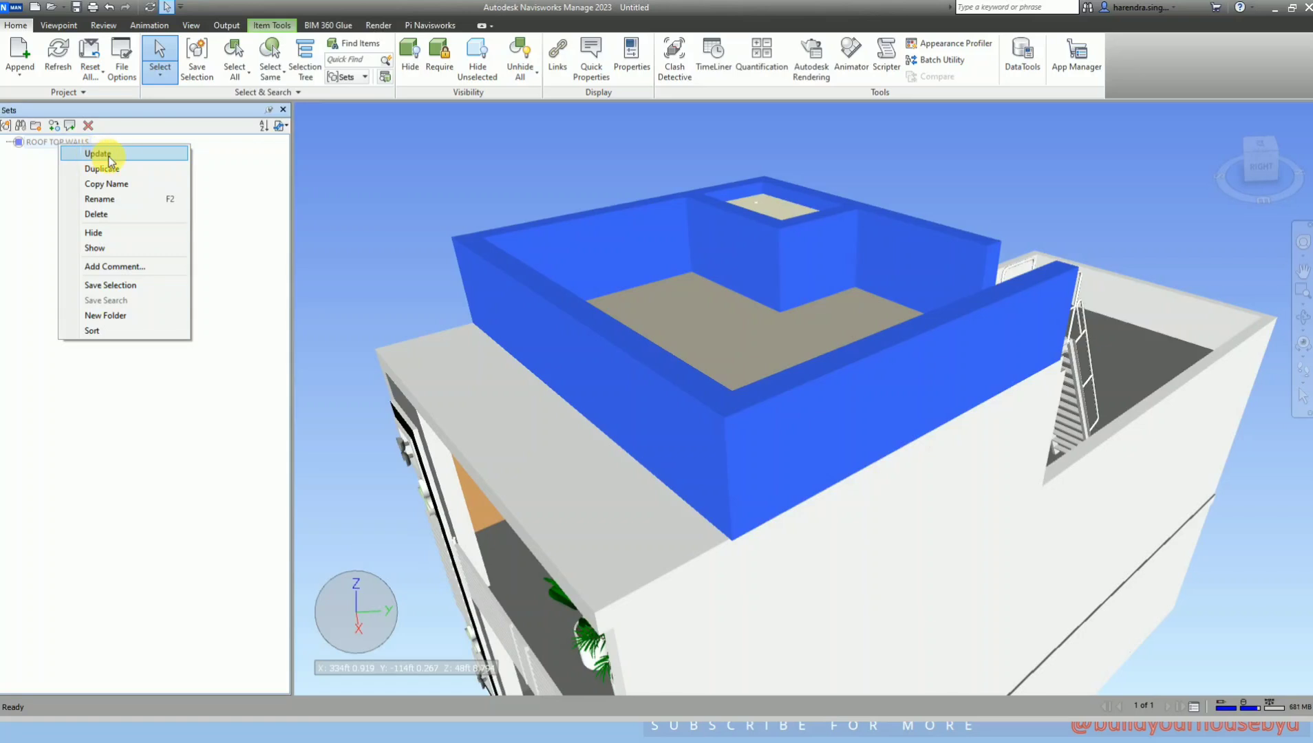
click(96, 154)
Check the updated set by clearing the selection, picking the lower roof slab and recalling ROOF TOP WALLS
click(383, 207)
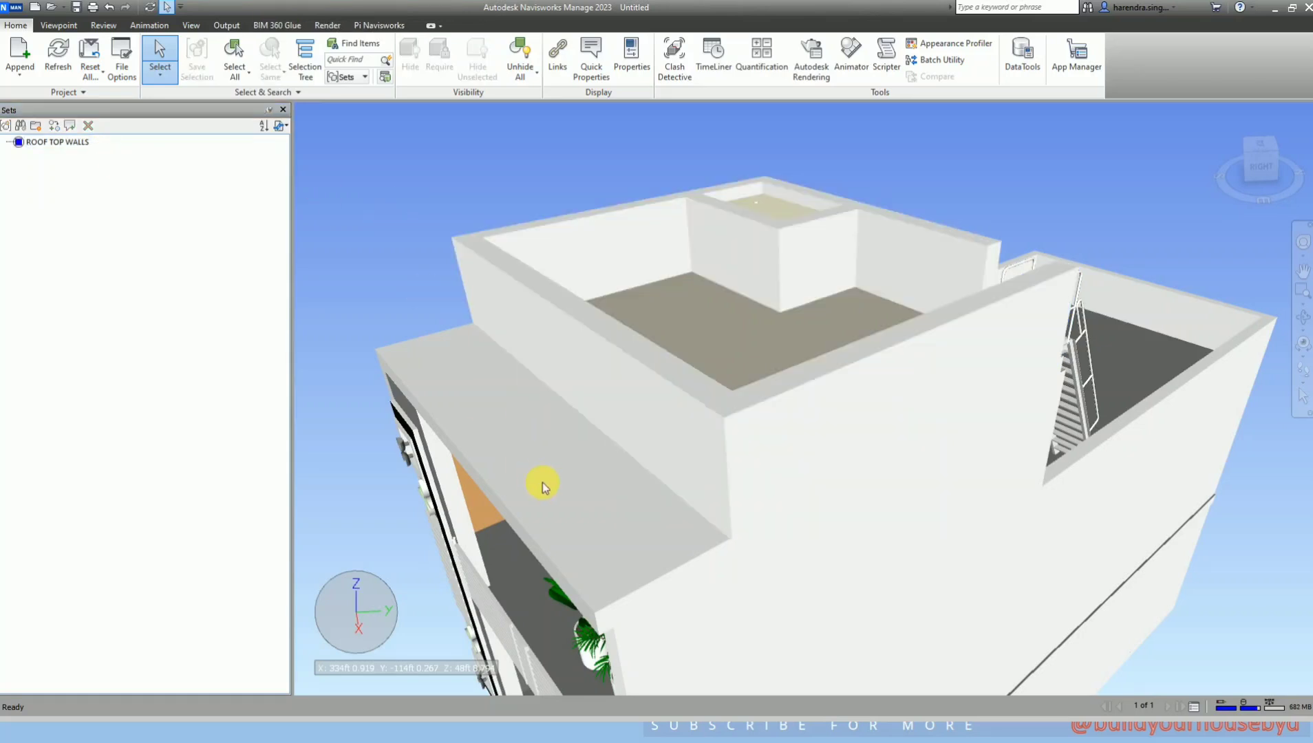
click(546, 486)
click(57, 143)
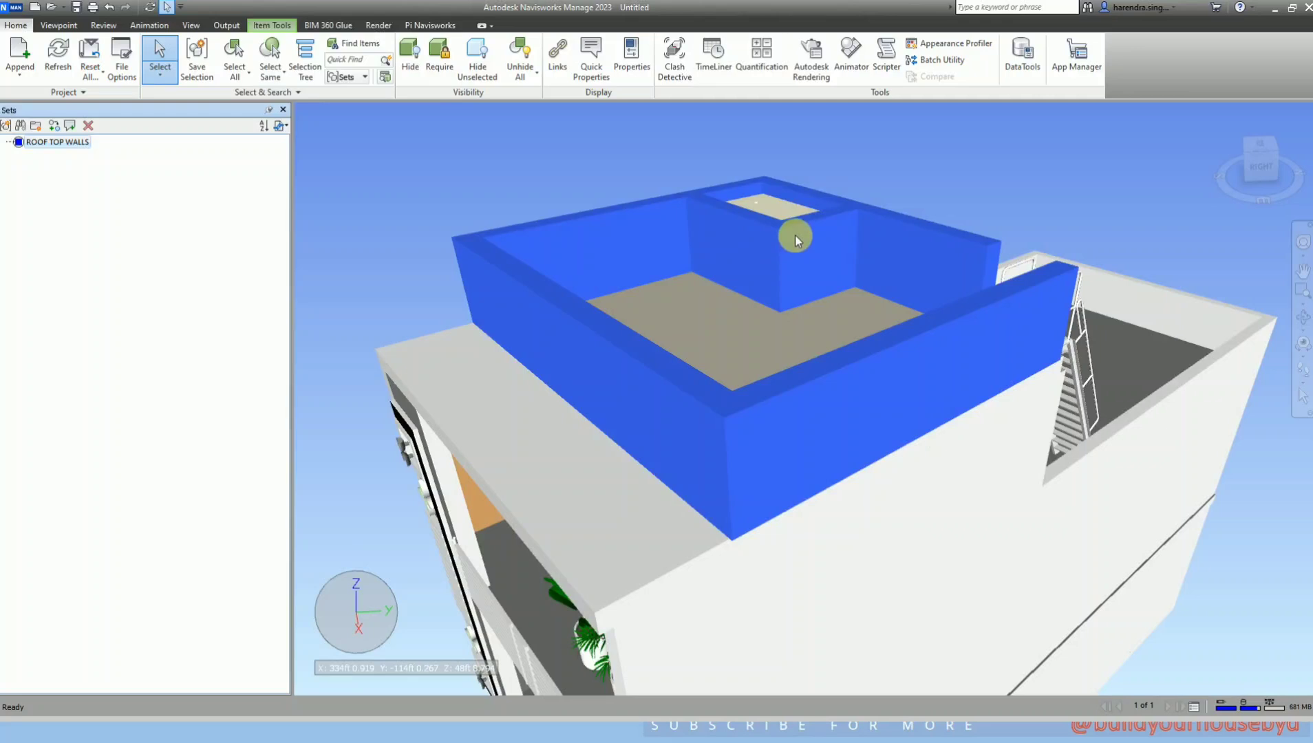
Switch to PDF-XChange Viewer and read the Search Sets section on finding items by criteria and saving the search
key(alt+Tab)
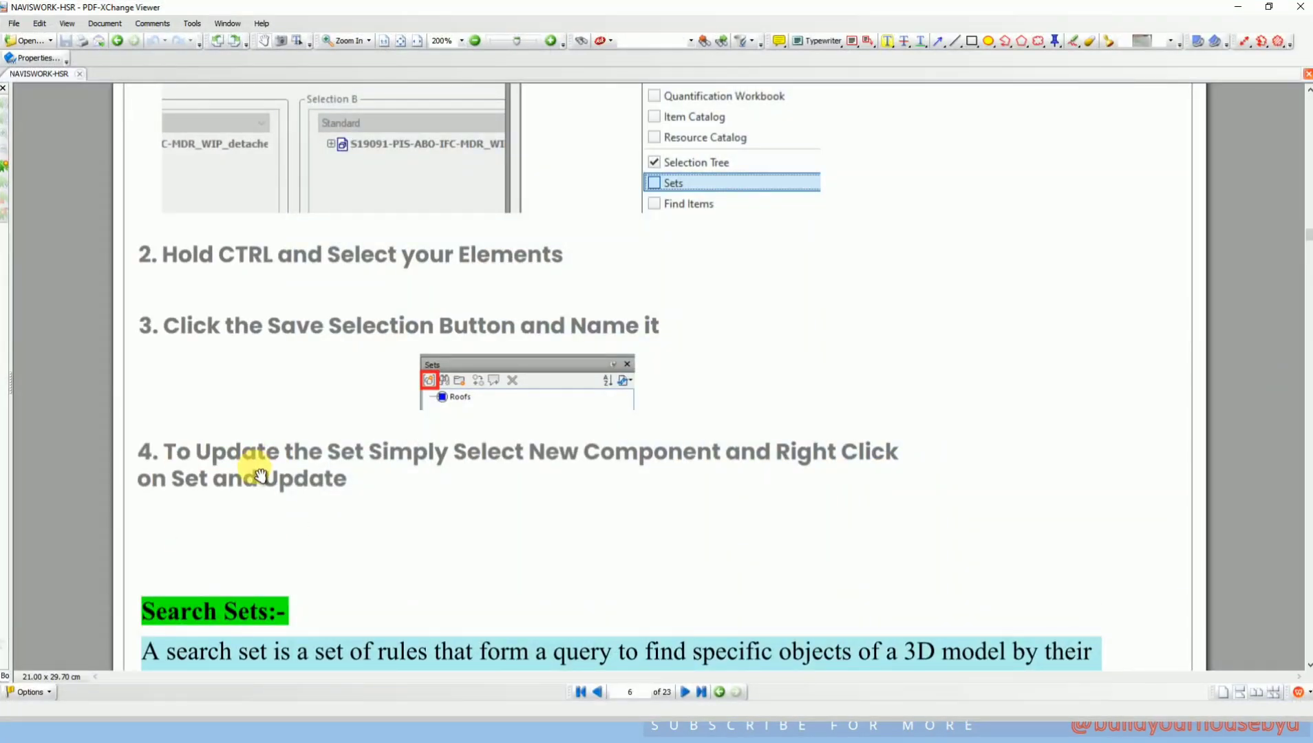
scroll(260, 475, down, 3)
scroll(260, 476, down, 4)
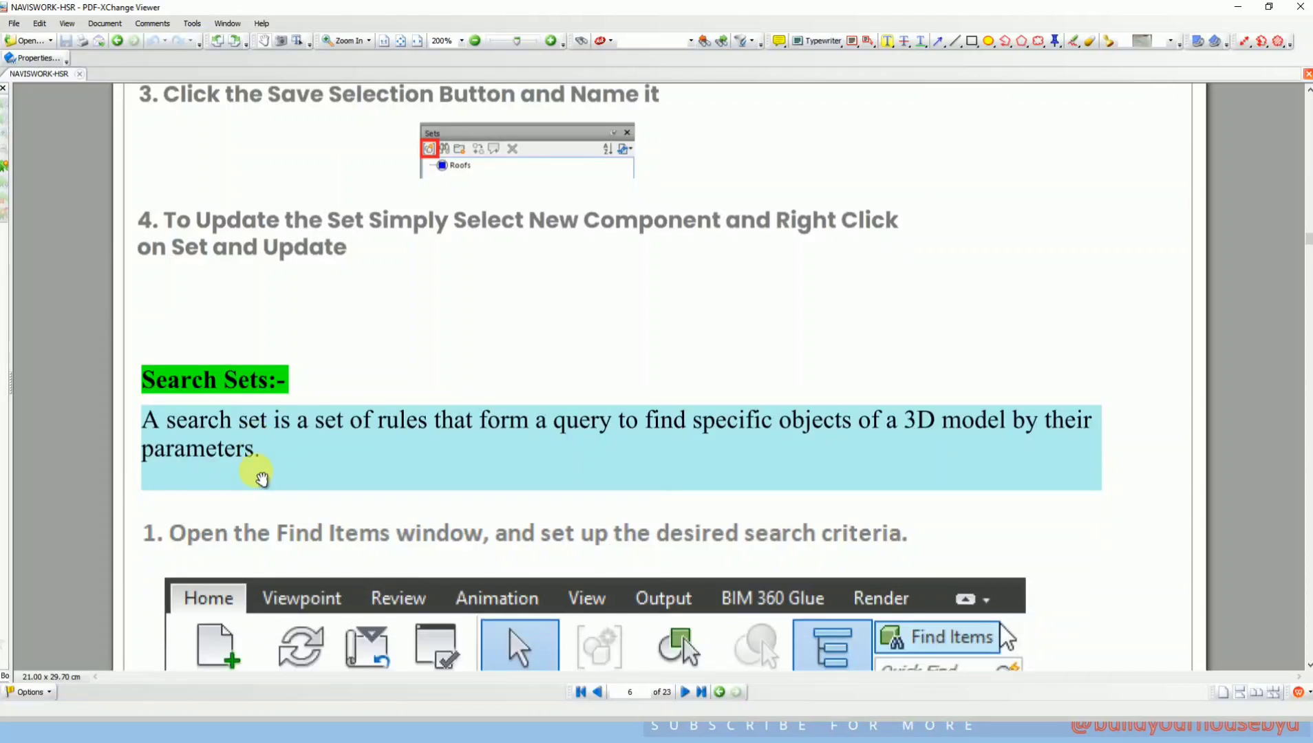
scroll(260, 477, down, 2)
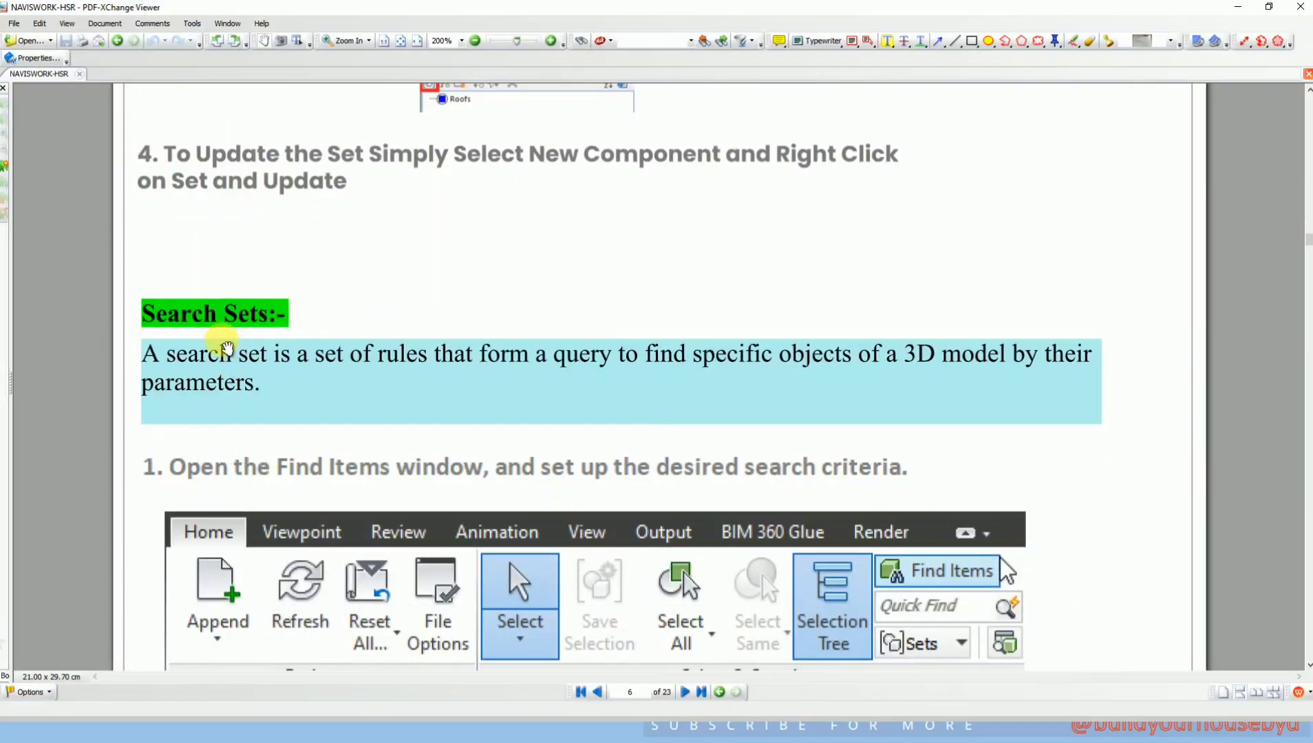
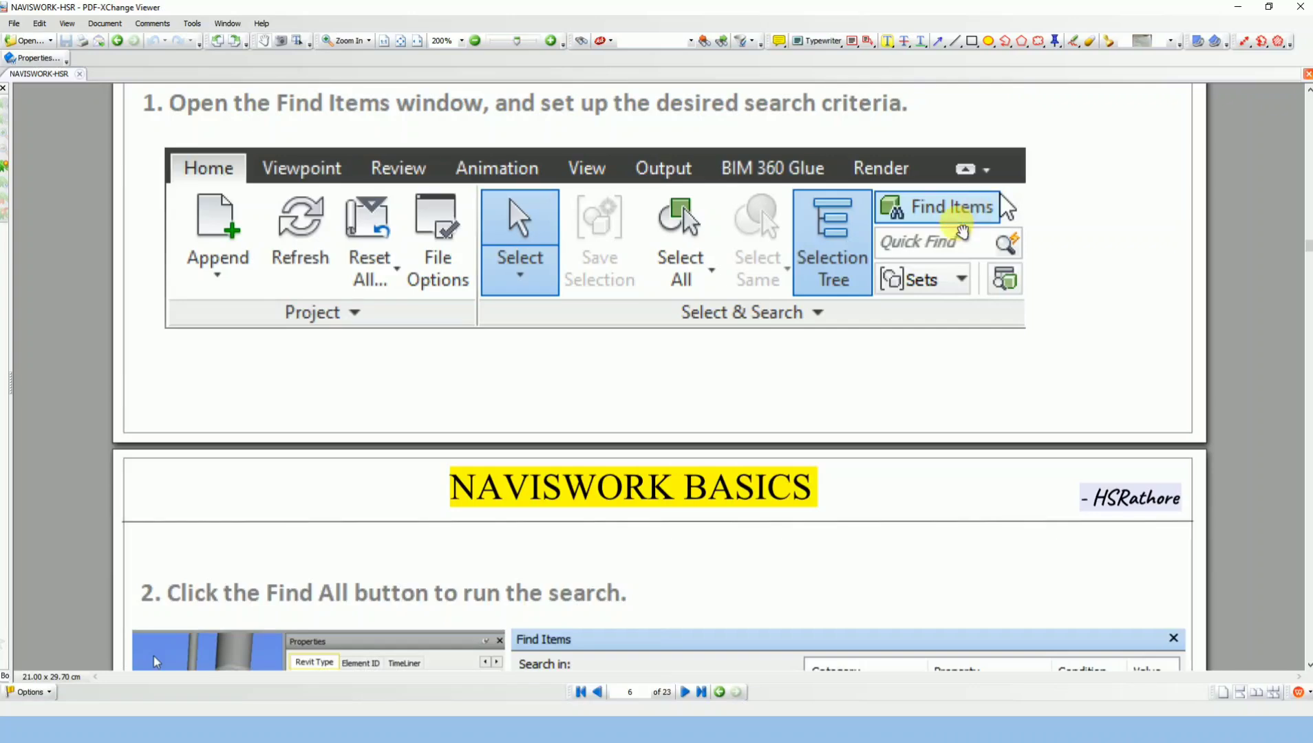
scroll(596, 303, down, 5)
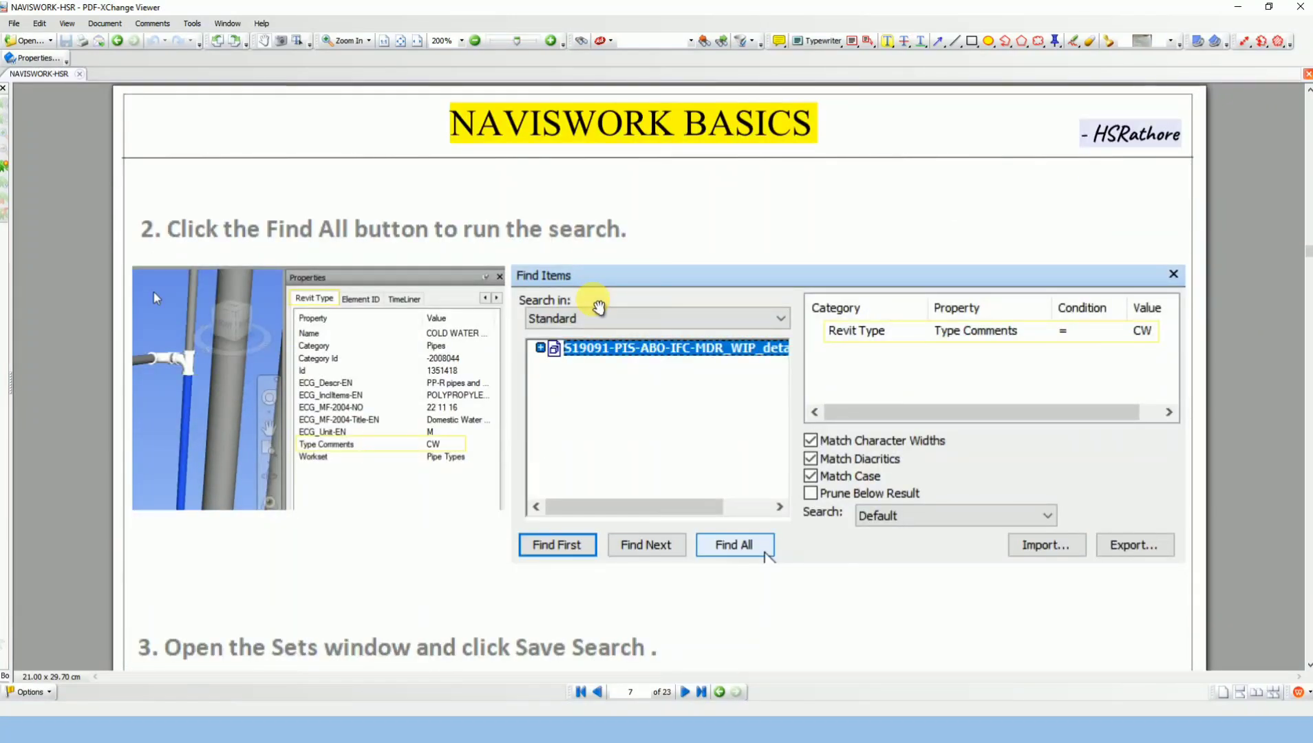
scroll(598, 311, down, 1)
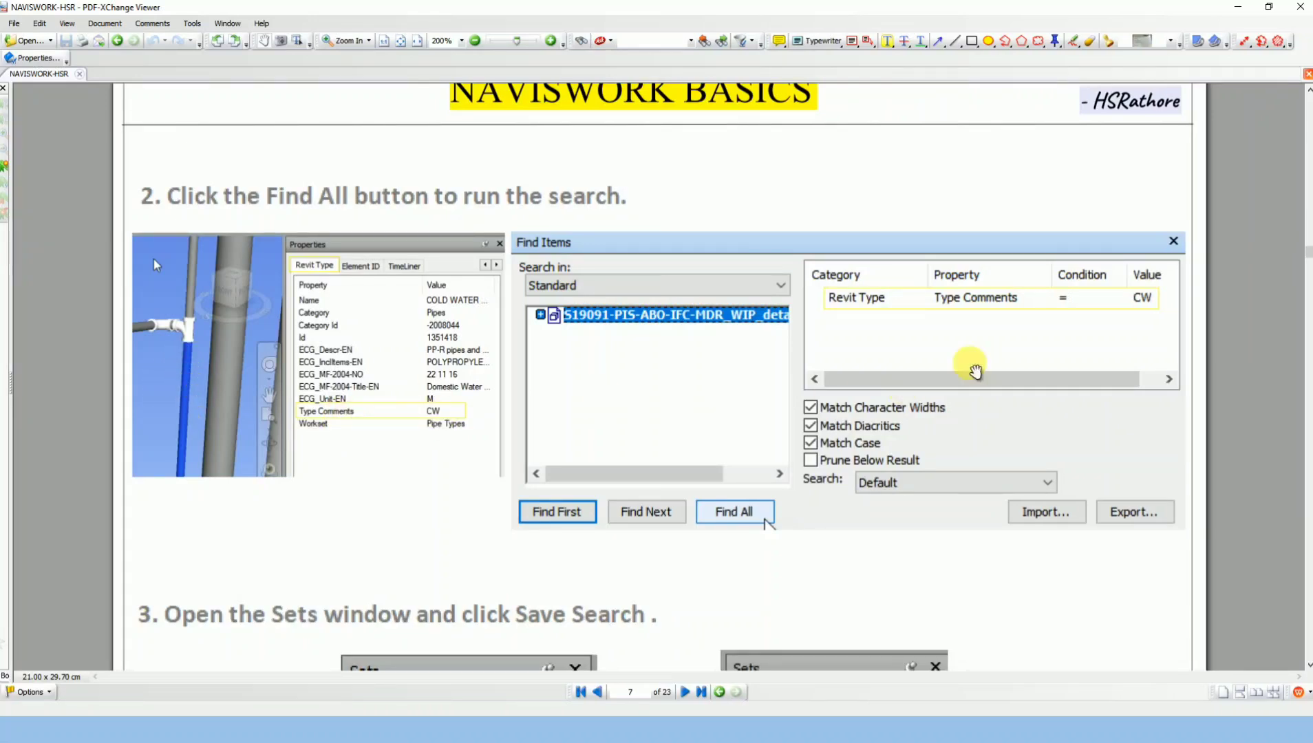
scroll(695, 523, down, 3)
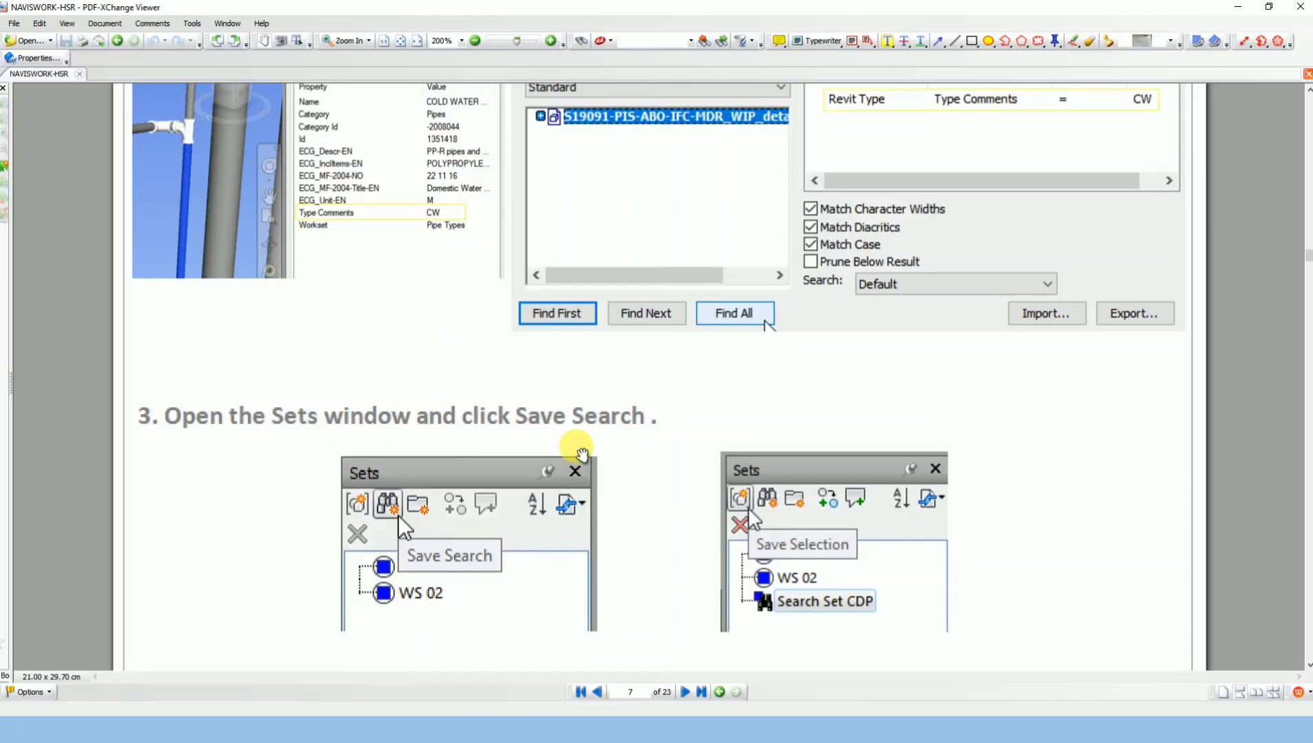
scroll(581, 454, down, 2)
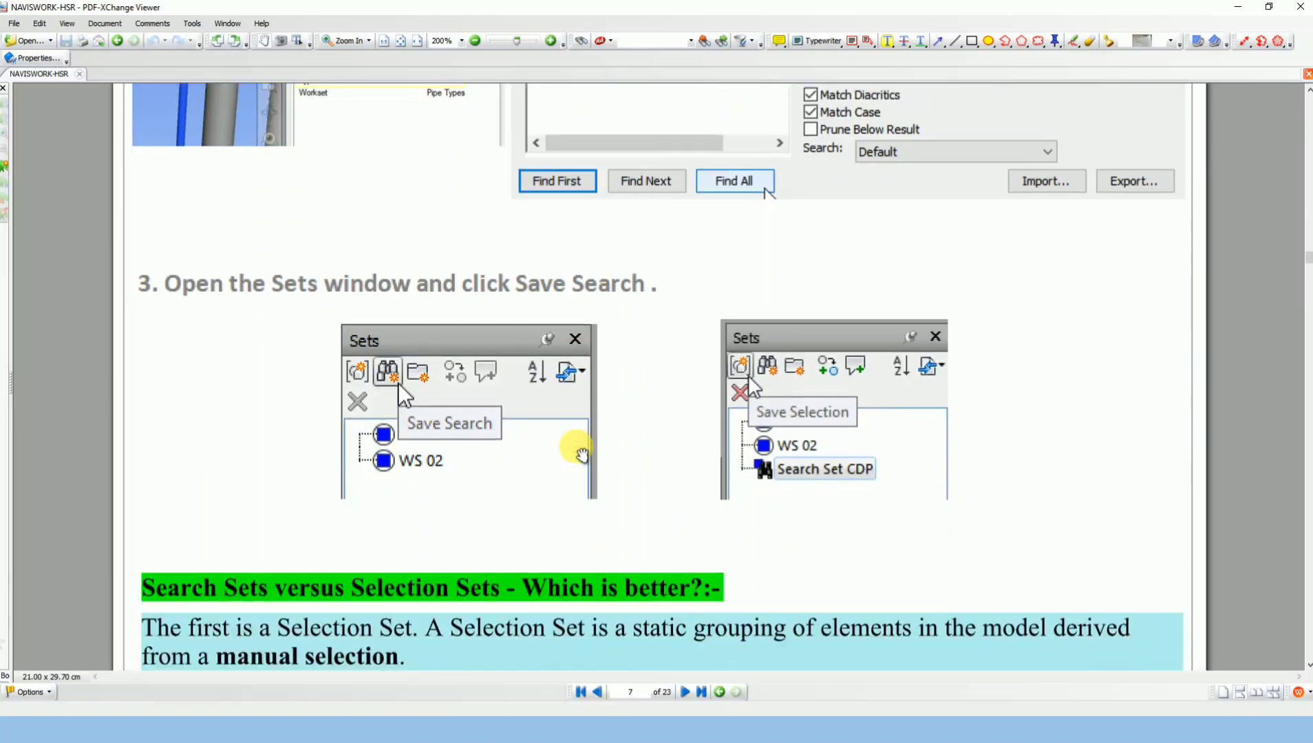
scroll(581, 454, up, 3)
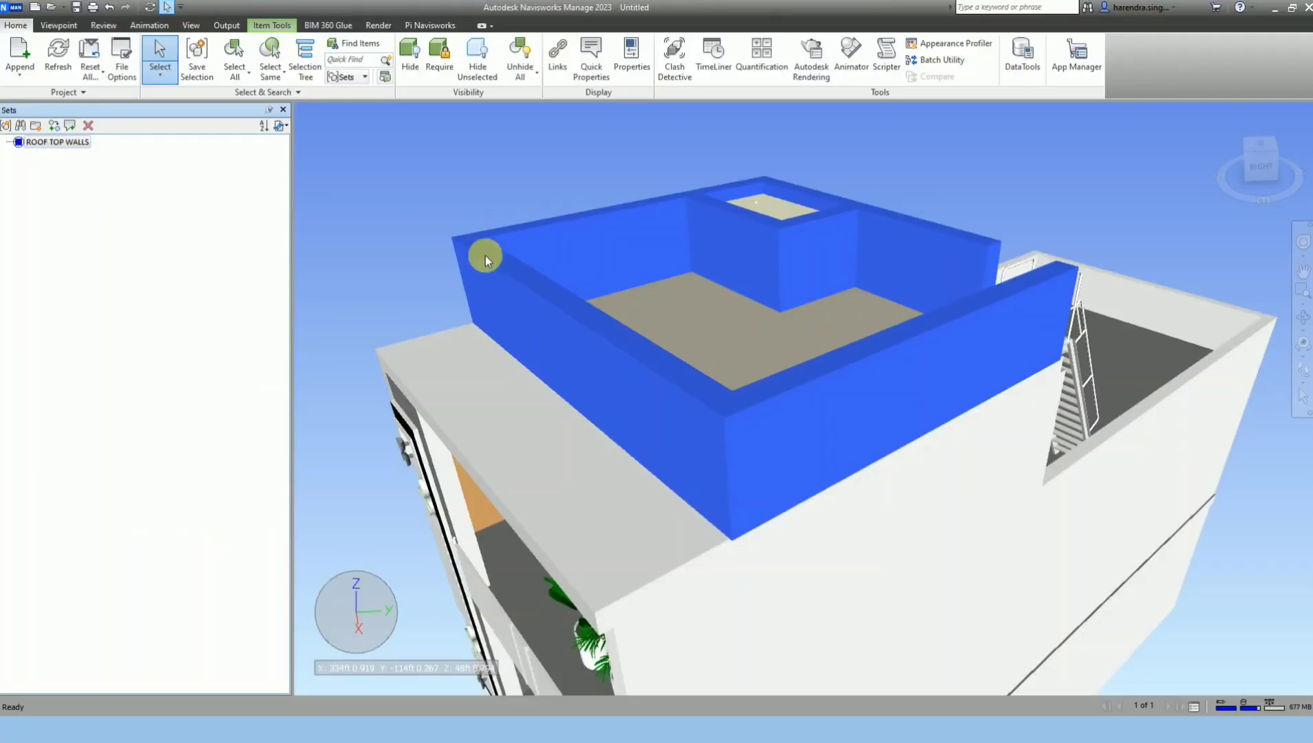
Switch to Navisworks Manage, clear the selection, try selecting the side wall beside the balcony and clear it again
click(436, 175)
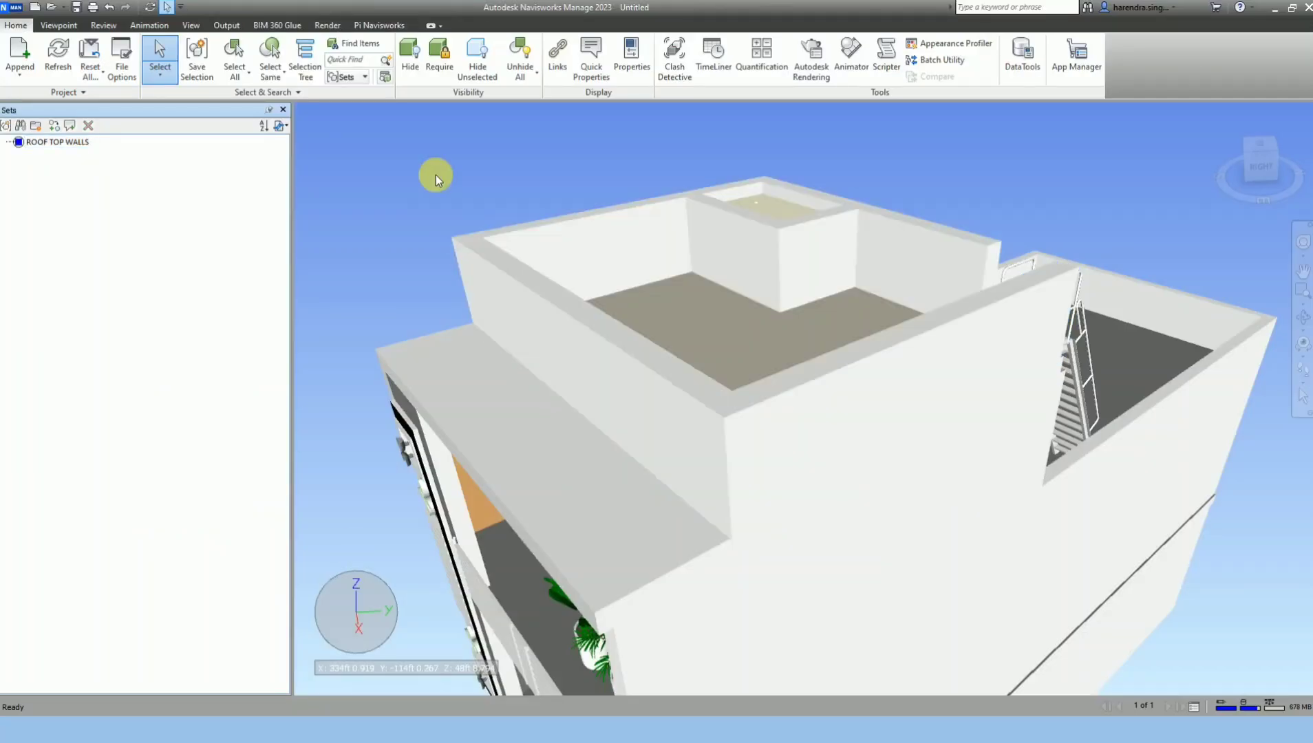
scroll(451, 205, down, 2)
scroll(504, 305, down, 5)
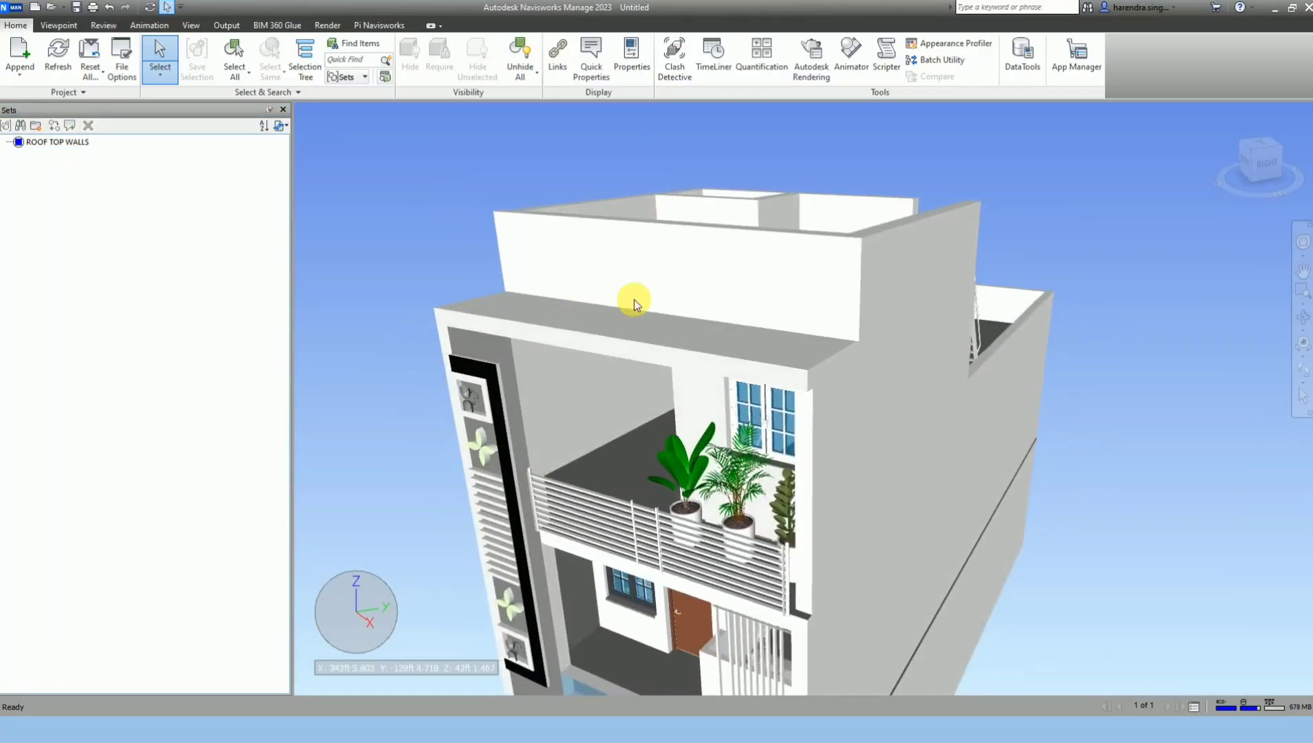
click(859, 454)
click(833, 447)
click(859, 179)
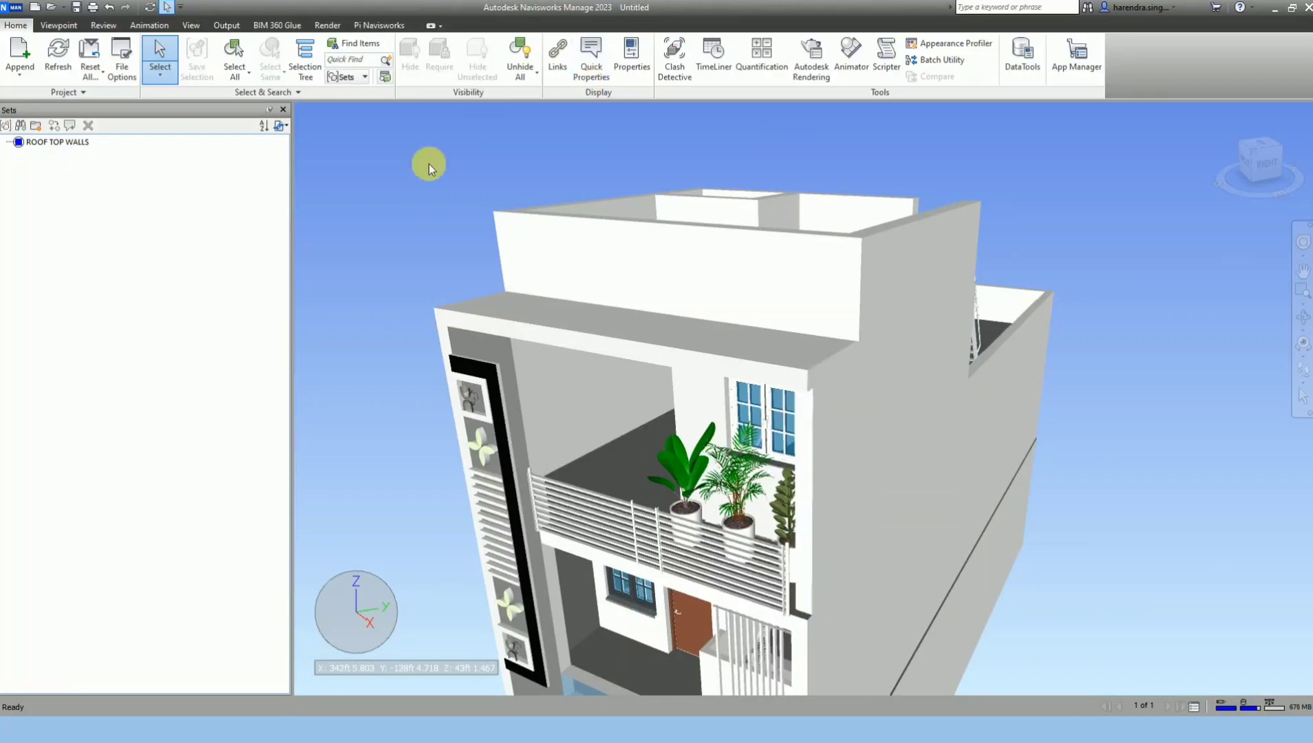
Show the element properties and select the upper side wall beside the balcony to examine its type and category
click(636, 45)
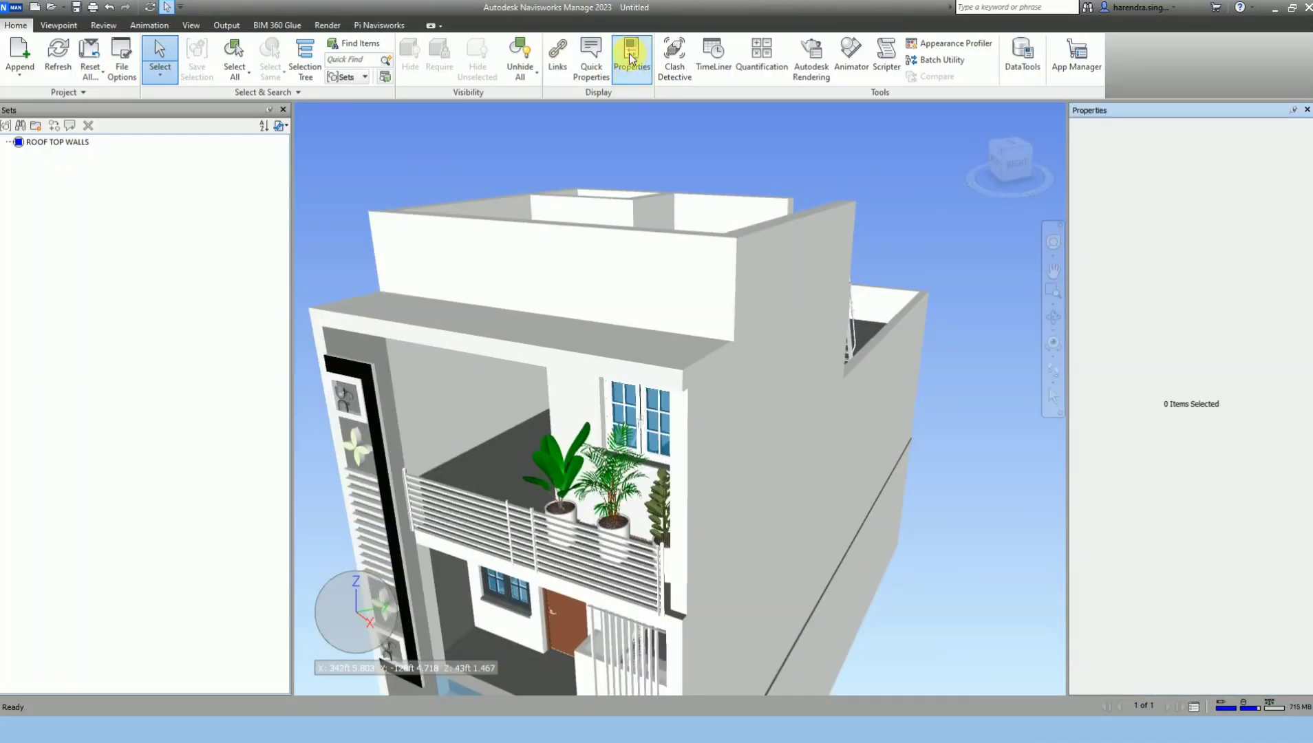
click(728, 454)
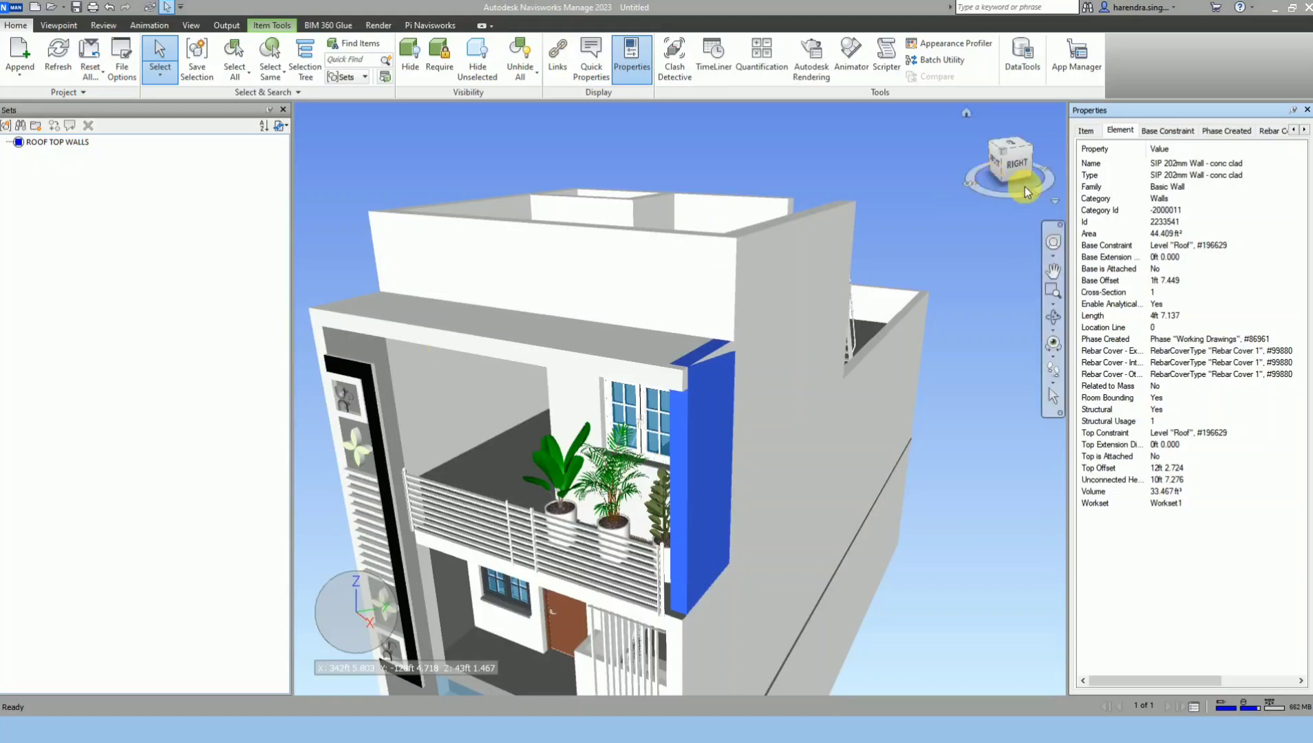
right_click(1223, 177)
click(1215, 184)
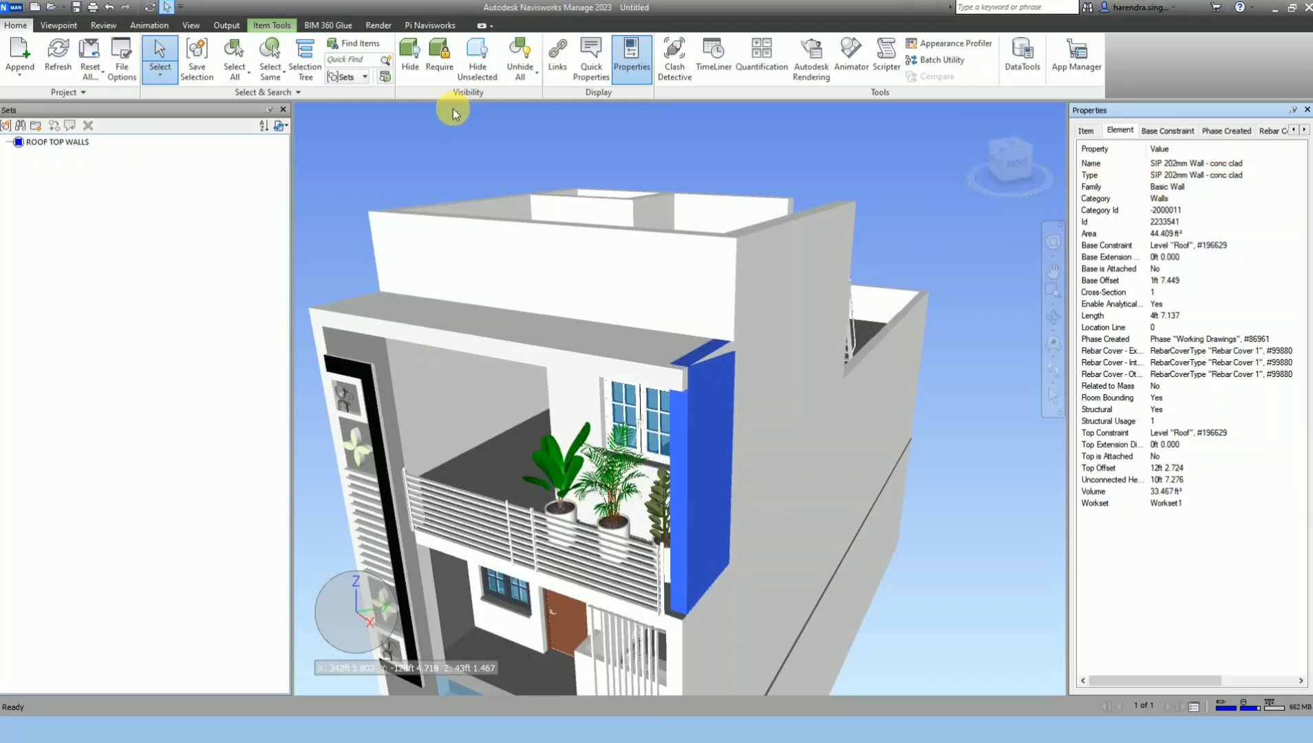
Open Find Items and widen the Category column of the search criteria
click(359, 44)
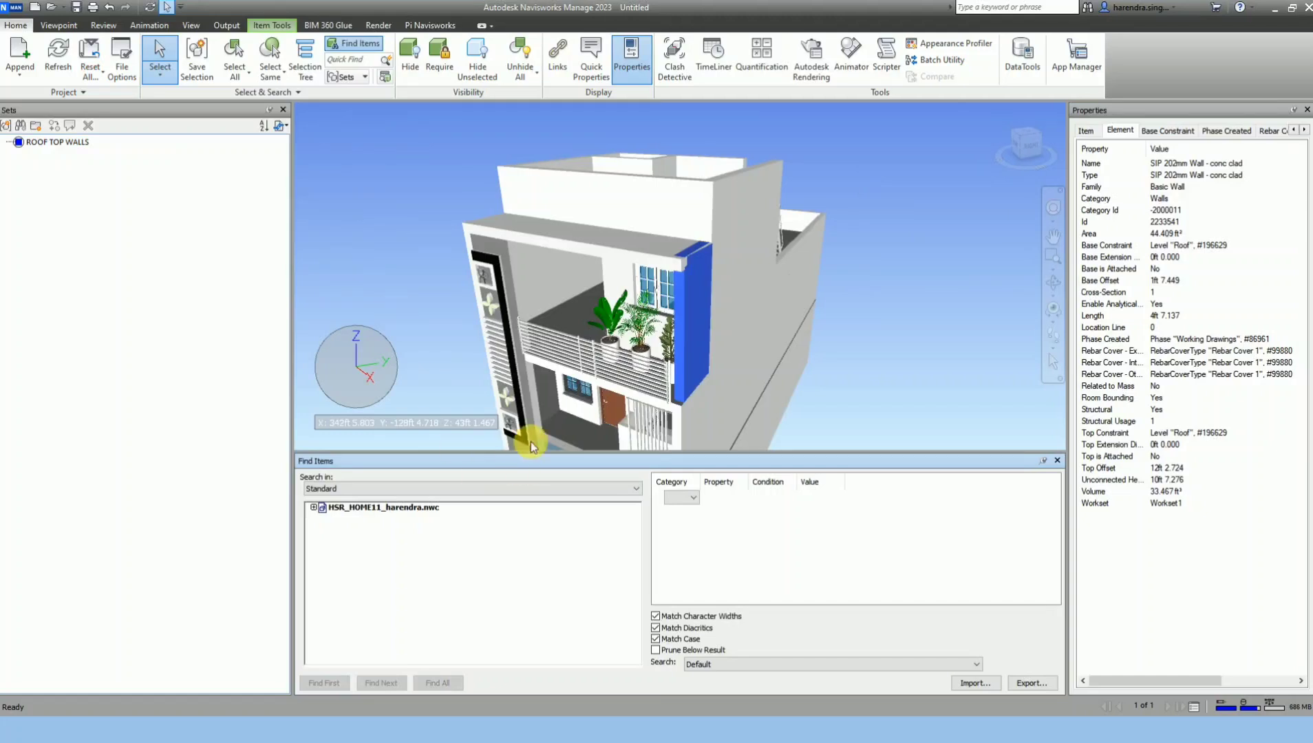
click(695, 497)
click(696, 501)
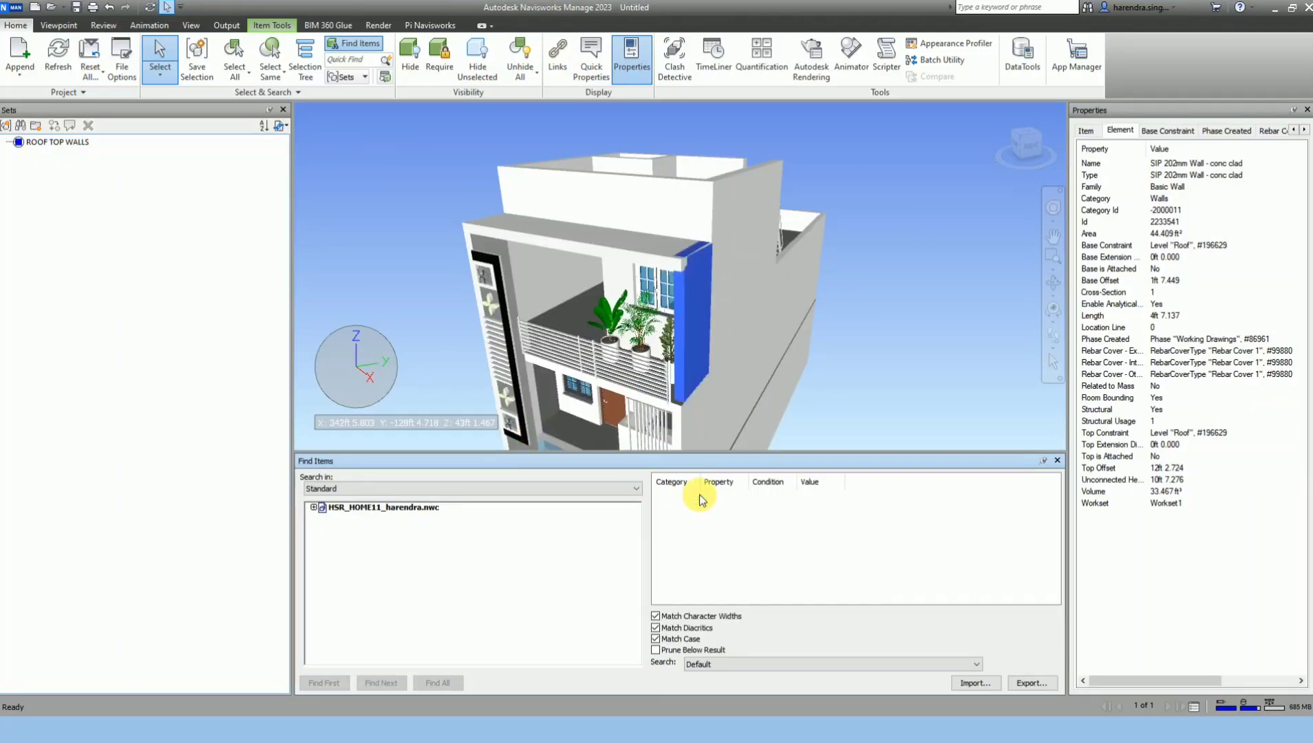
drag(706, 486, 763, 490)
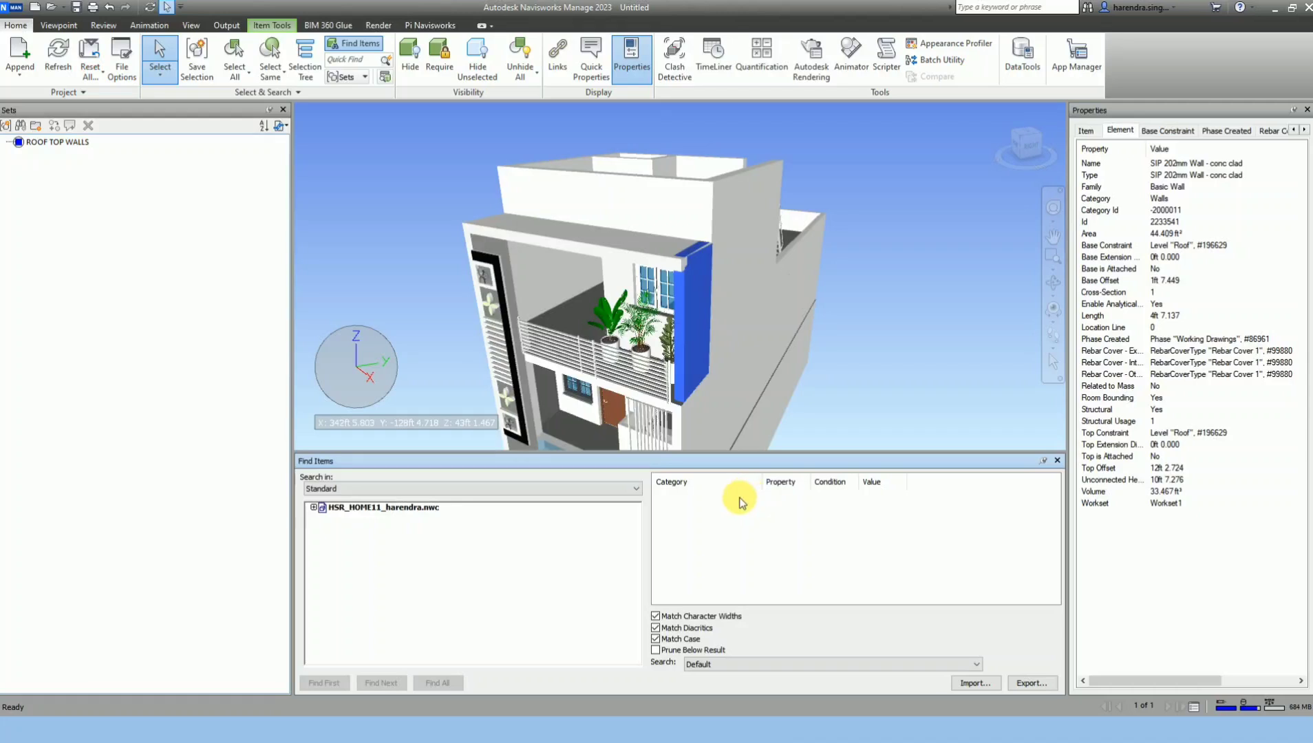
Set the category of the first search criterion to Element
click(702, 497)
click(755, 497)
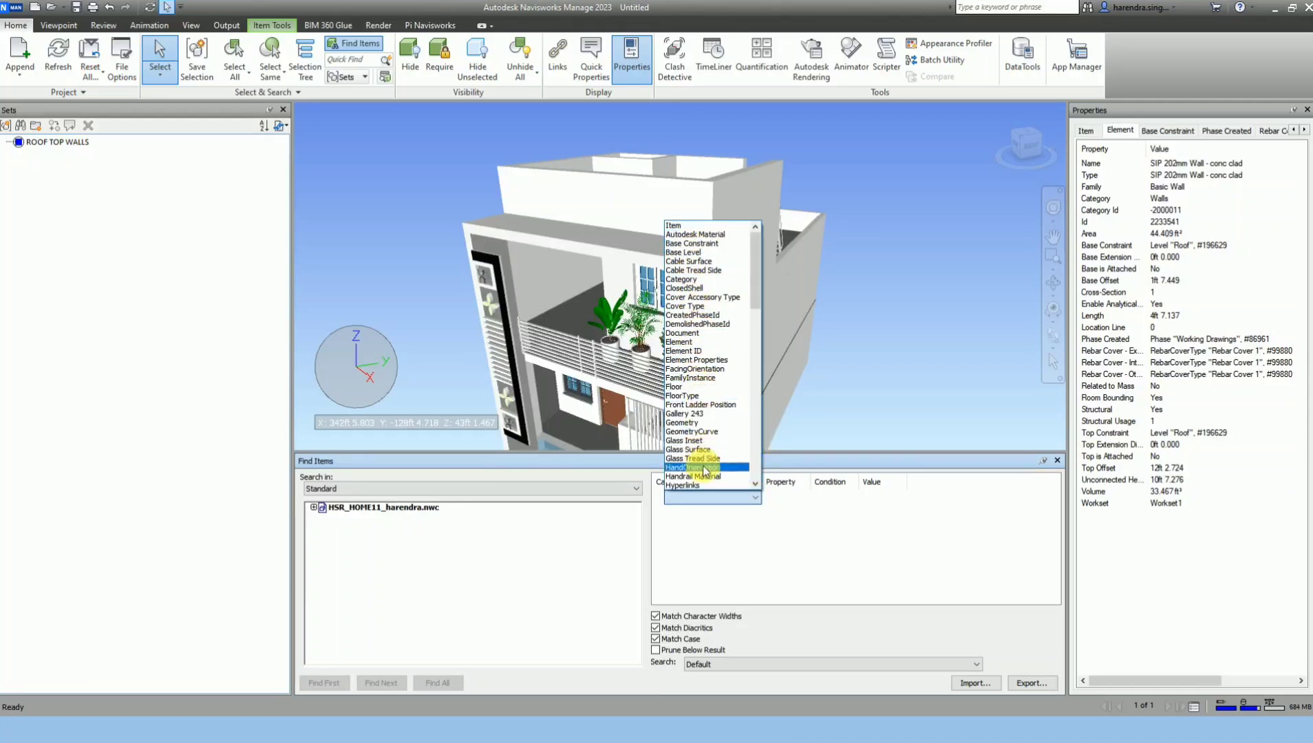
key(Escape)
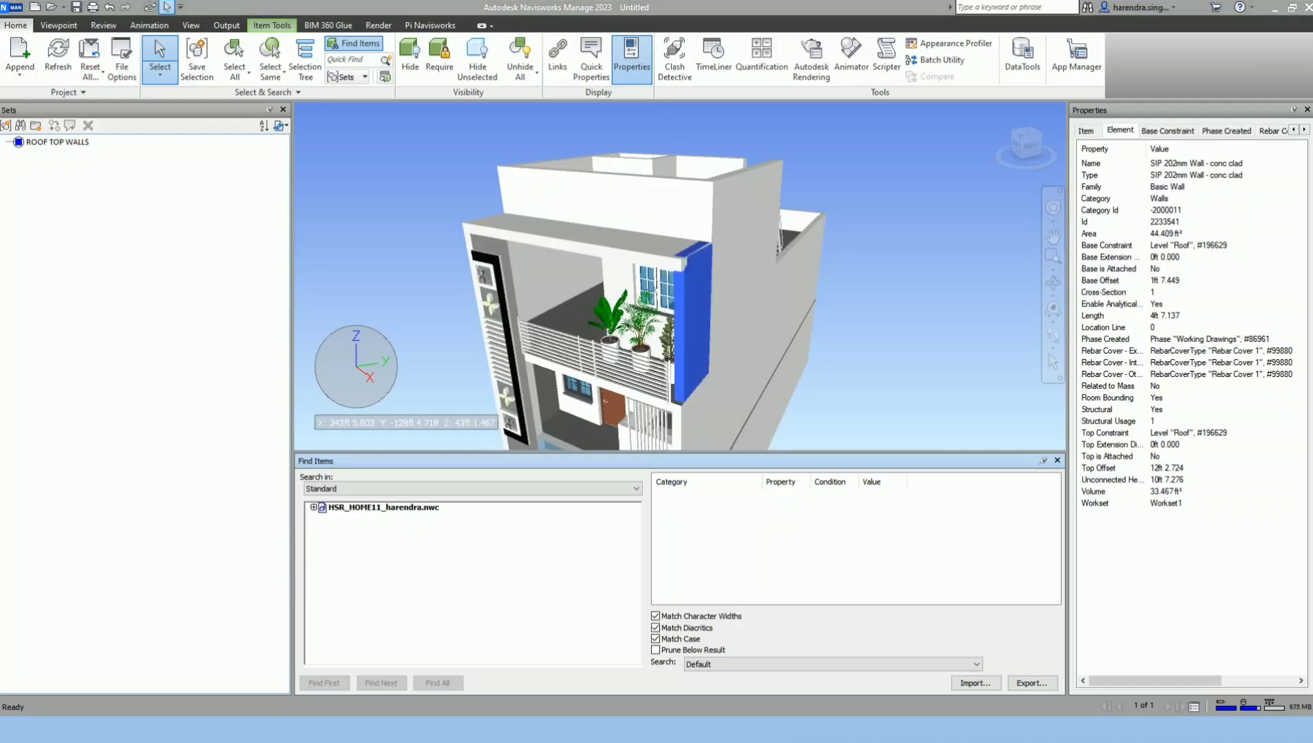
click(749, 497)
click(756, 497)
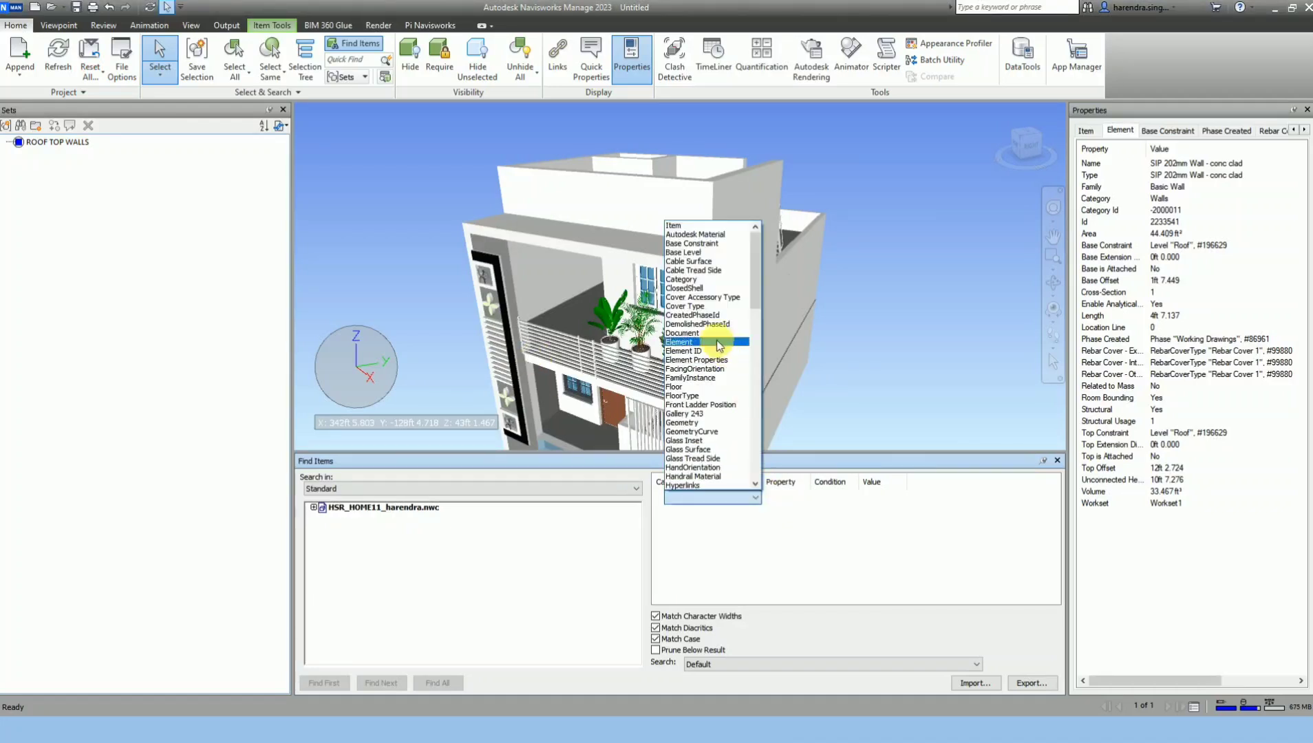
click(688, 342)
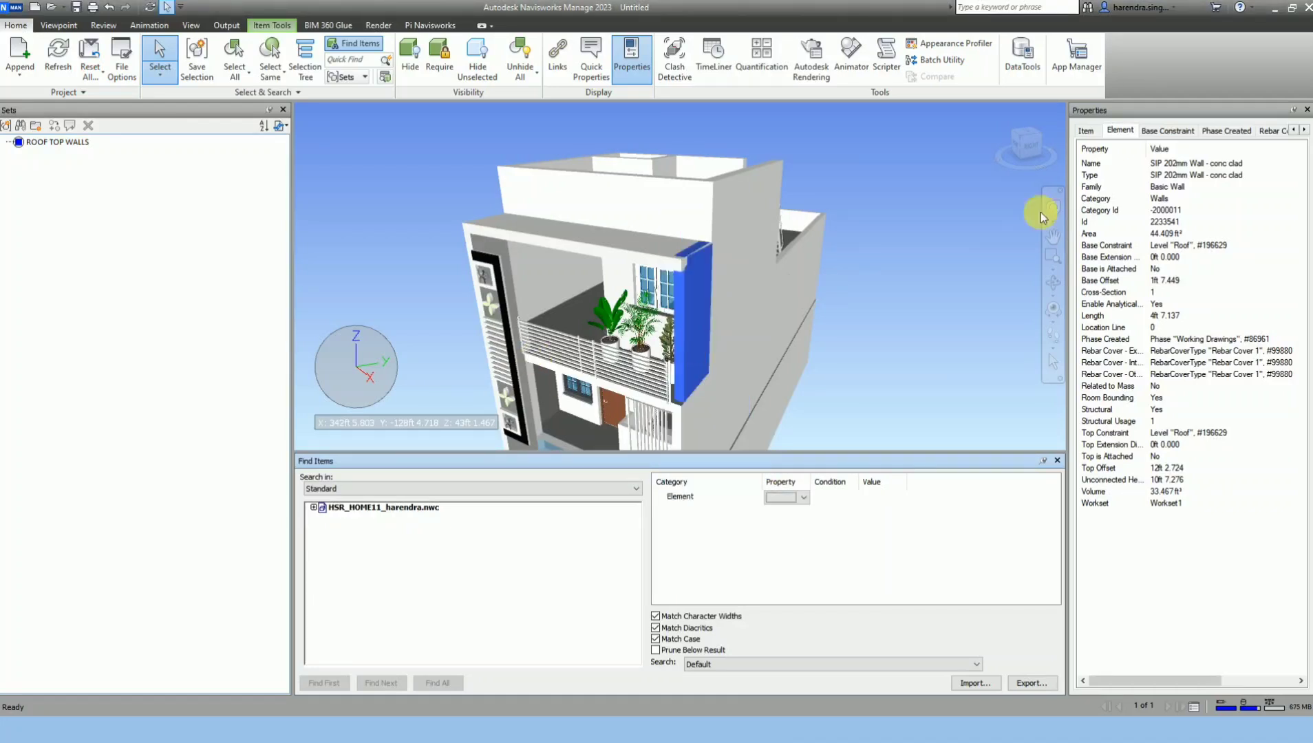
Widen the Property column of the search criteria and set the Element criterion's property to Type
click(804, 499)
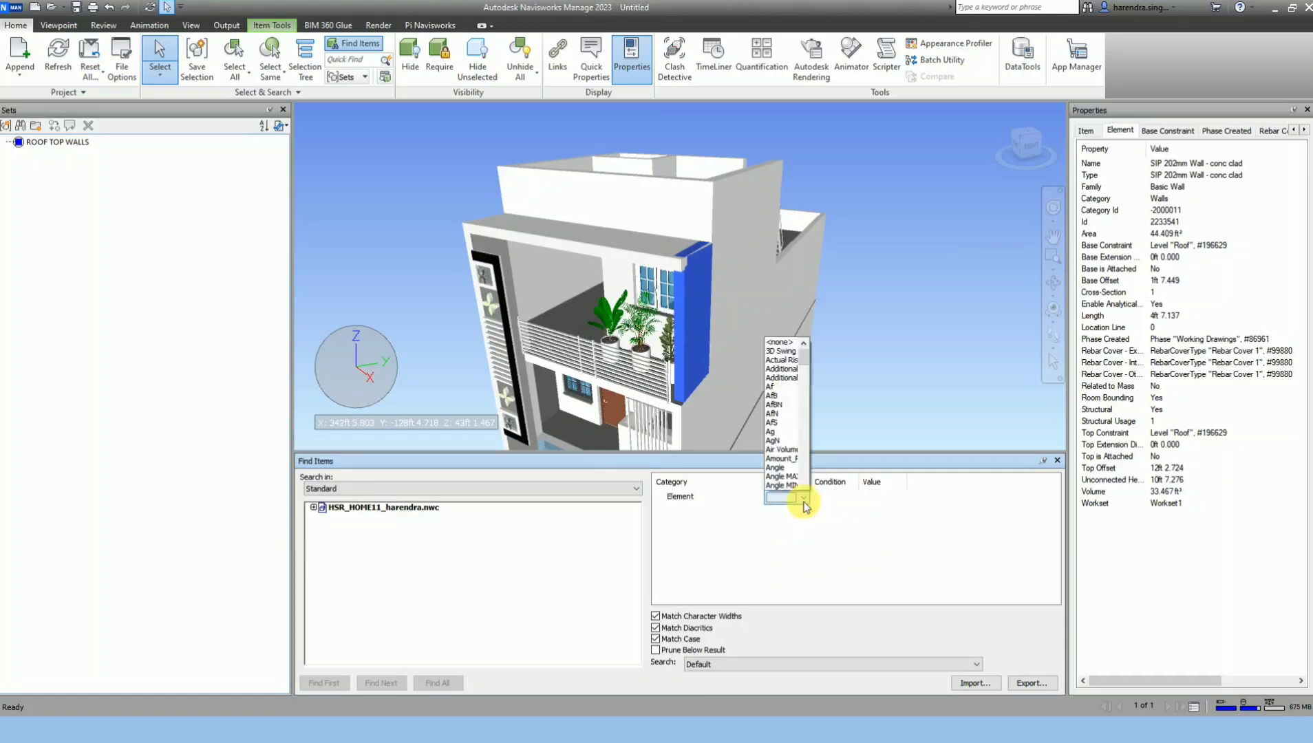
click(805, 501)
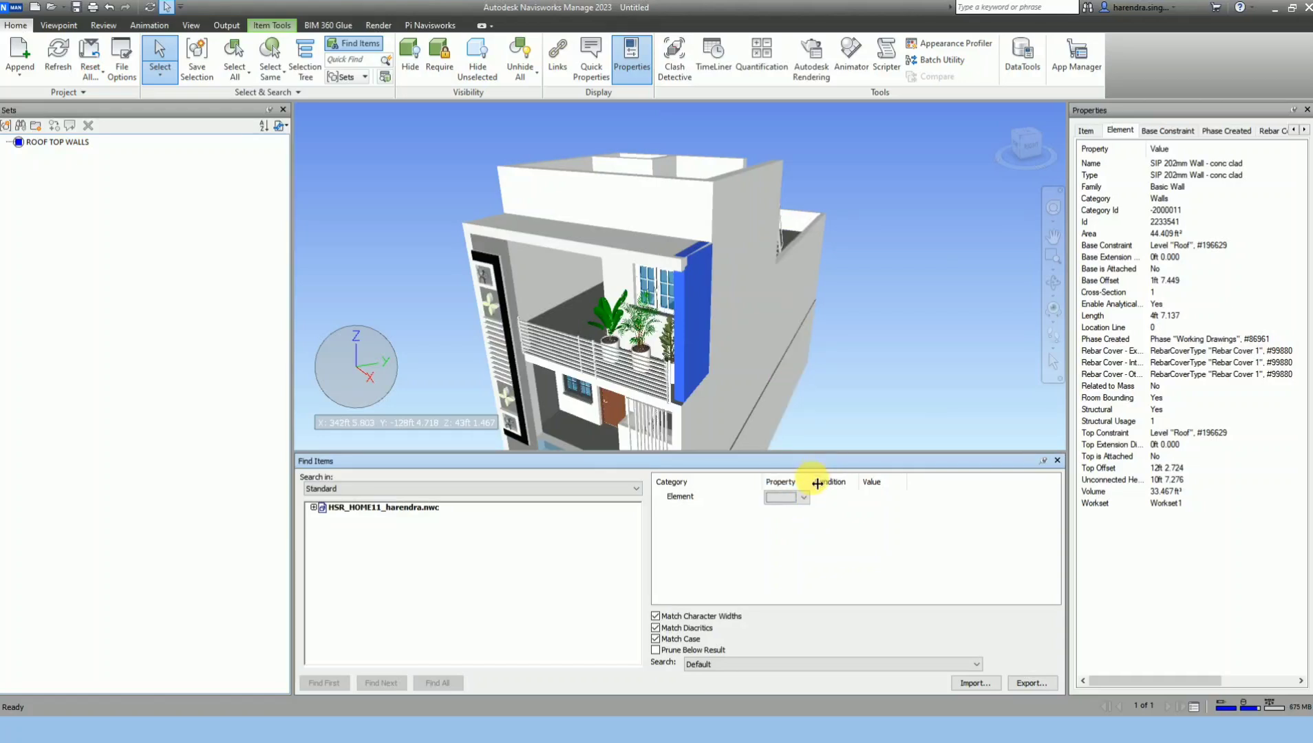
drag(817, 484, 835, 492)
click(826, 503)
scroll(800, 383, down, 8)
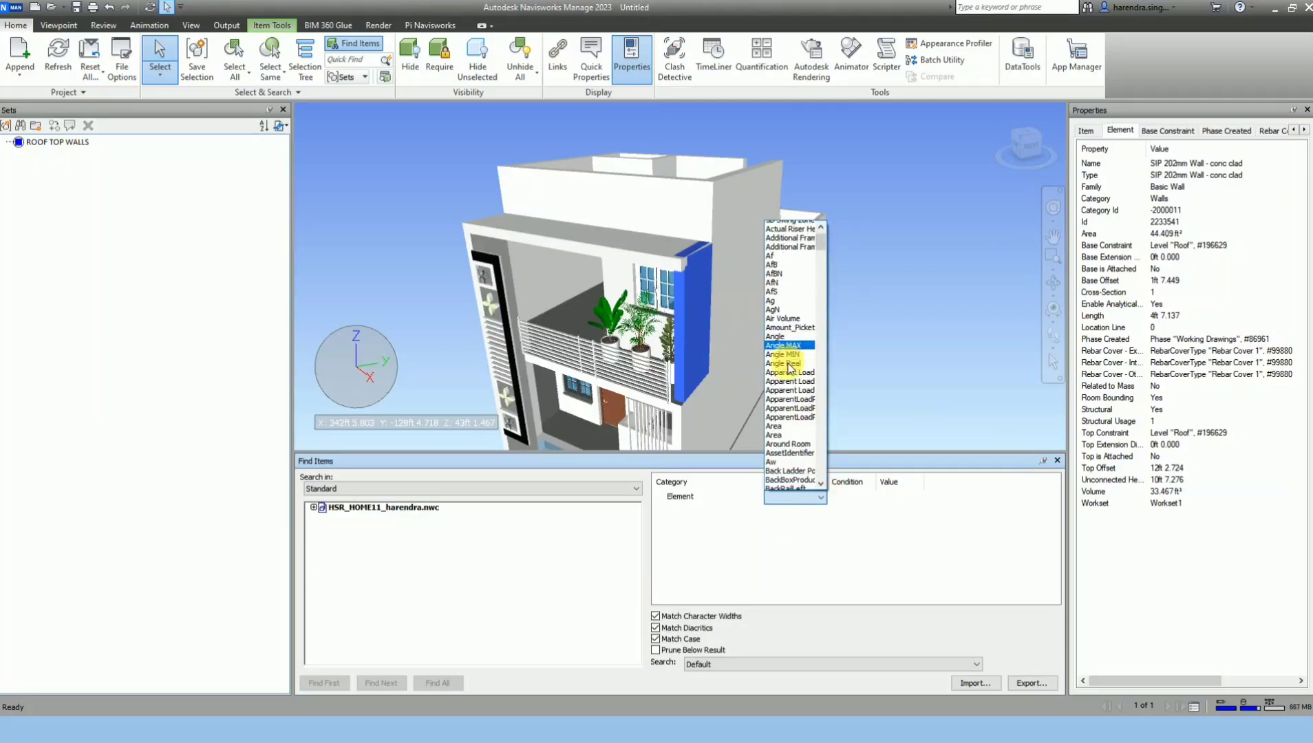
scroll(800, 383, down, 15)
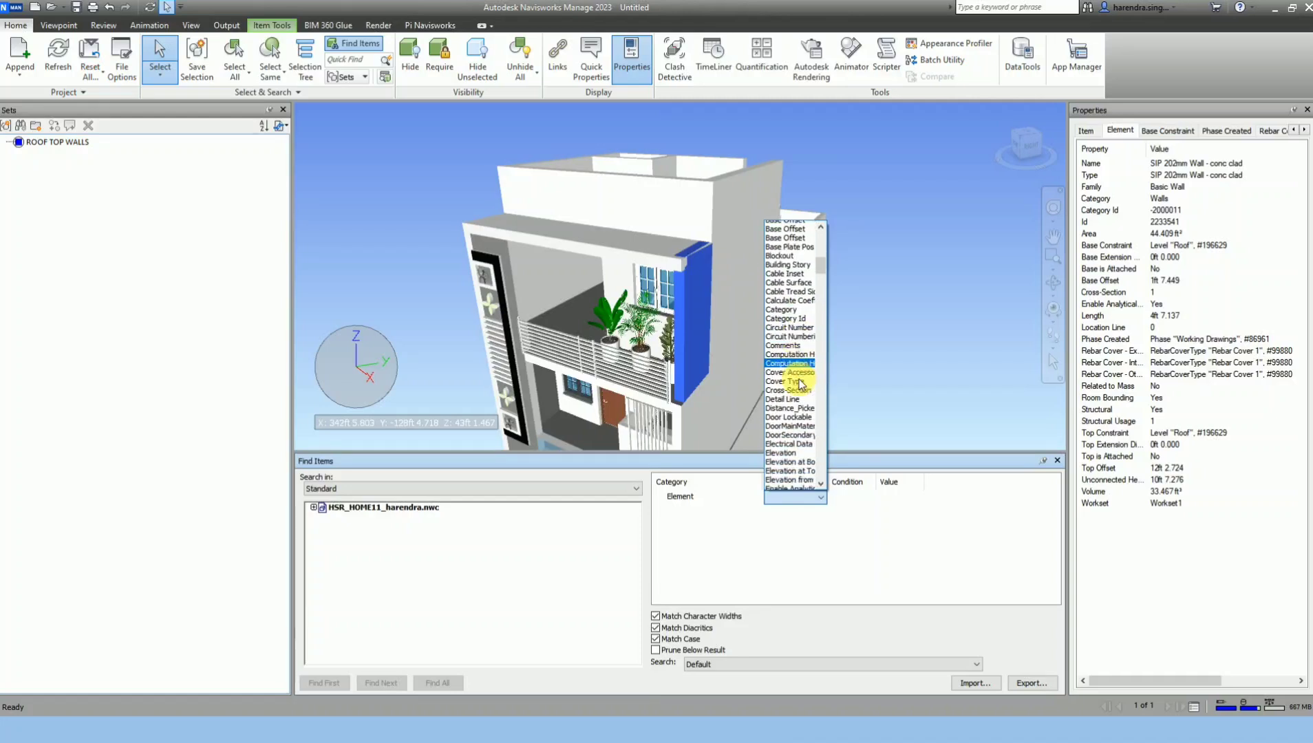
scroll(800, 383, down, 8)
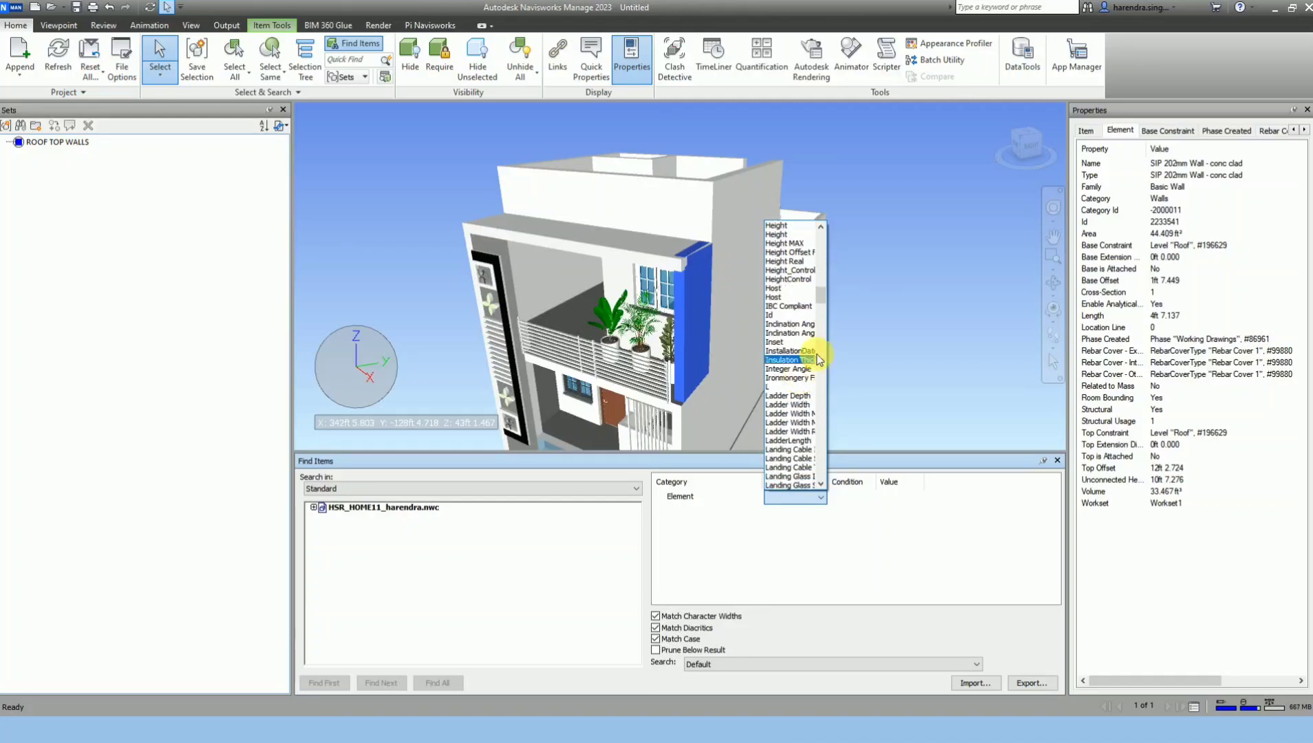
scroll(806, 346, down, 15)
scroll(811, 394, down, 12)
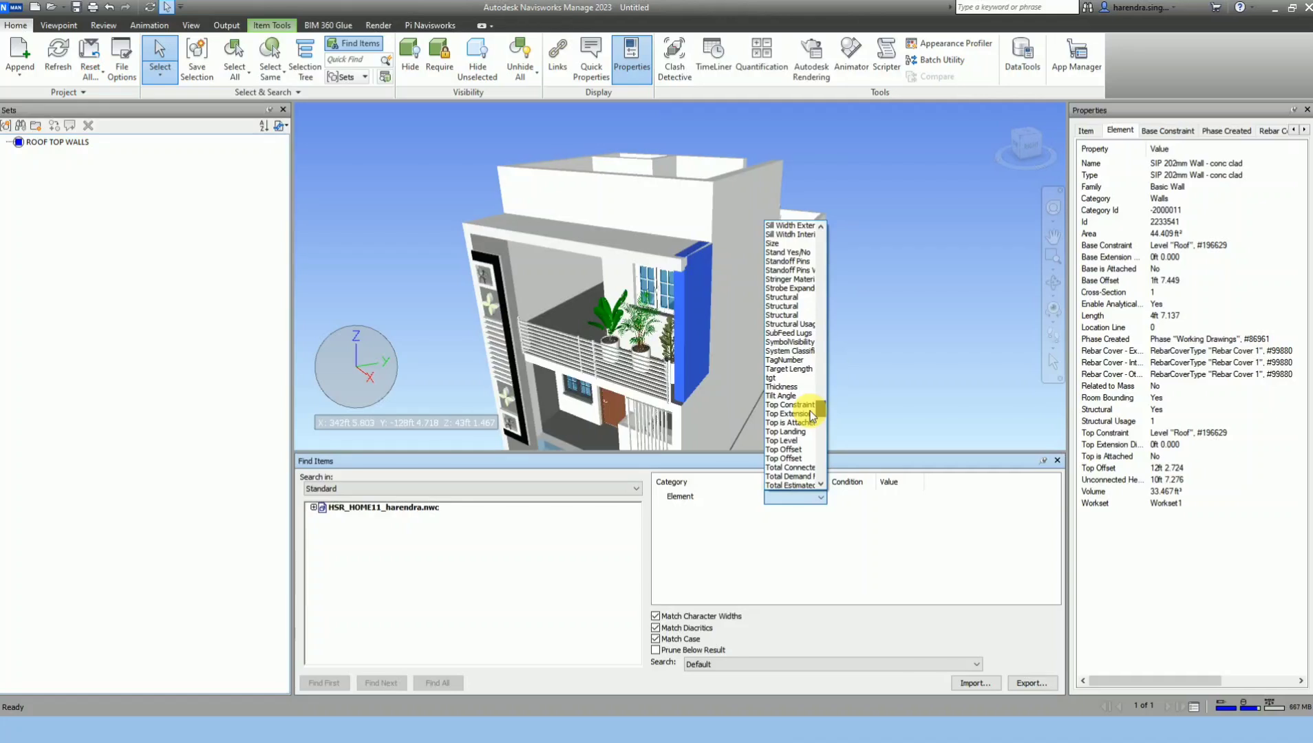
scroll(809, 356, down, 3)
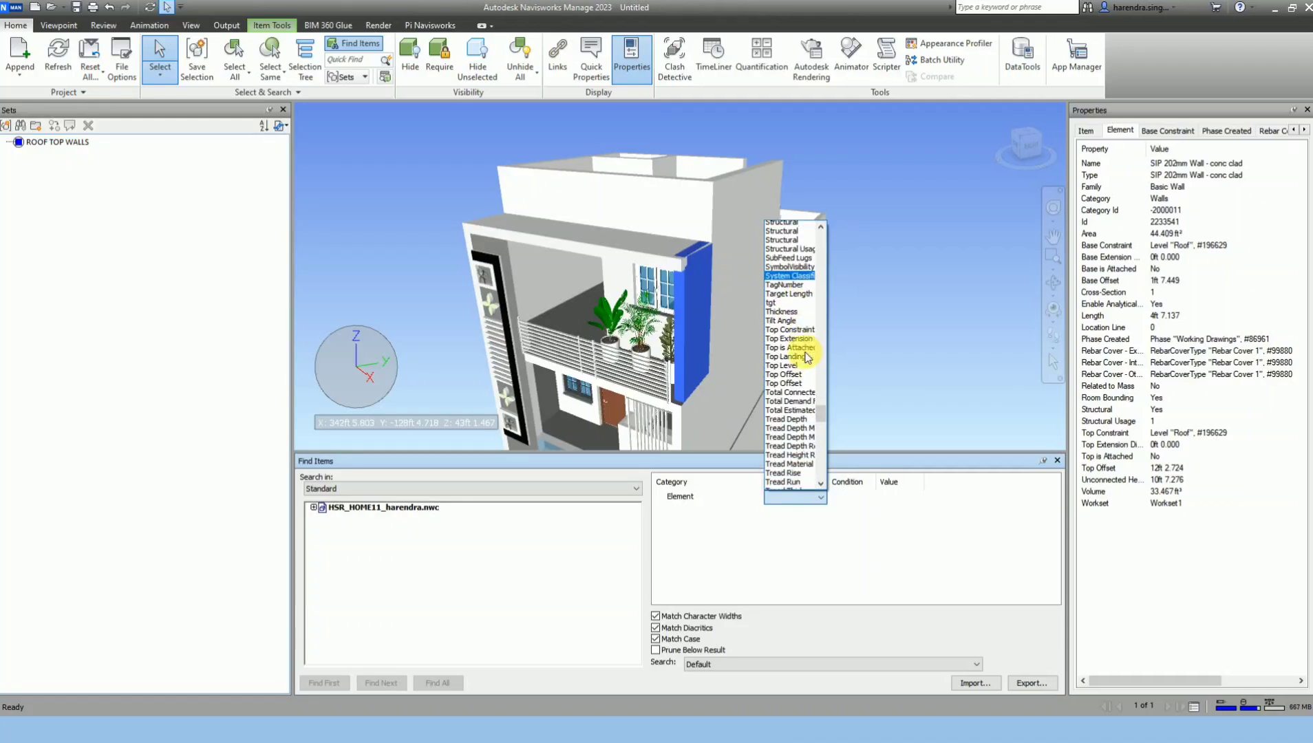
scroll(808, 358, down, 10)
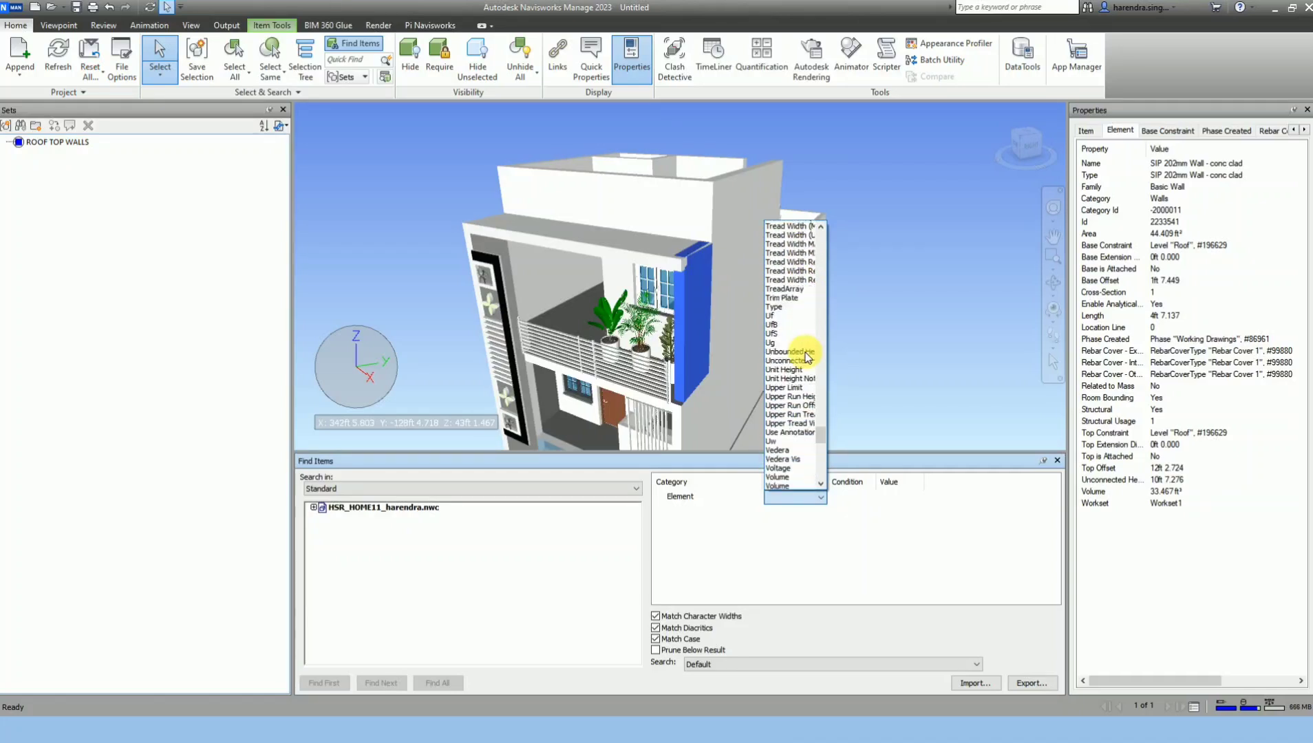
click(777, 307)
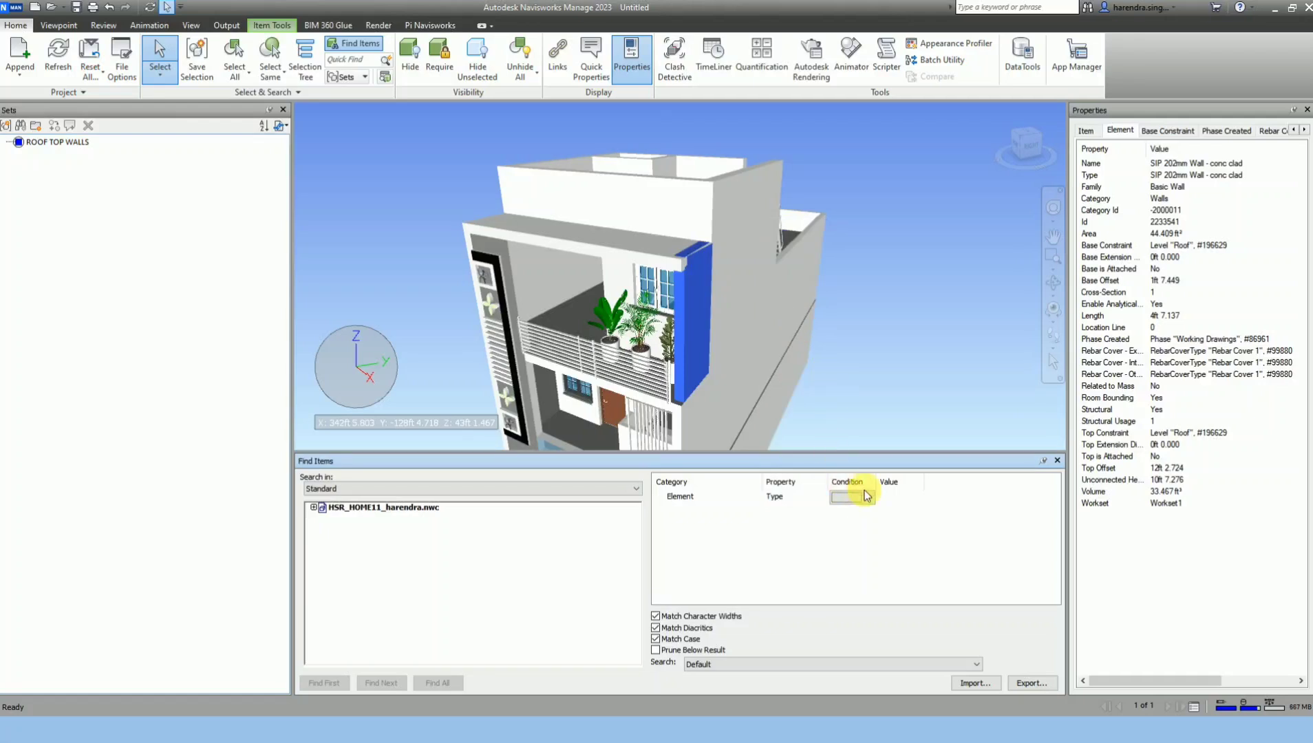
Set the criterion's condition to = and its value to the SIP 202mm Wall - conc clad type, widening the Value column
click(866, 496)
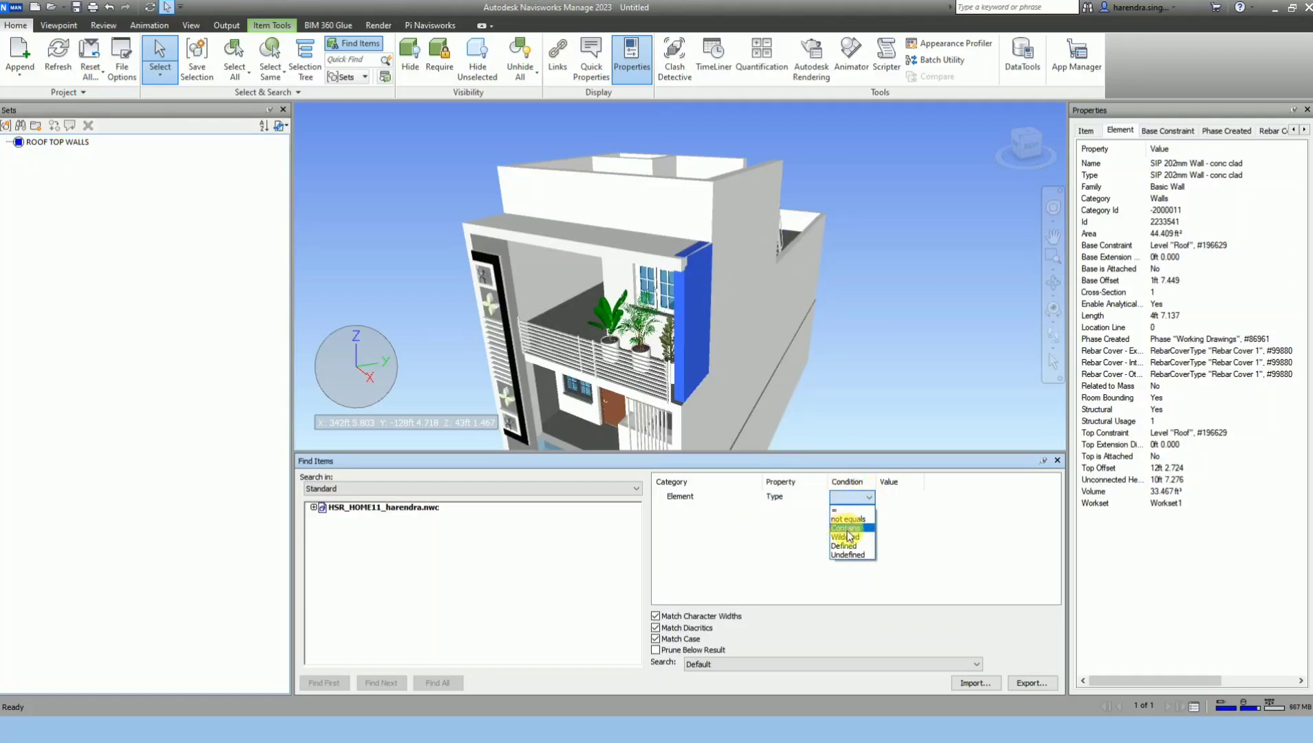
click(836, 510)
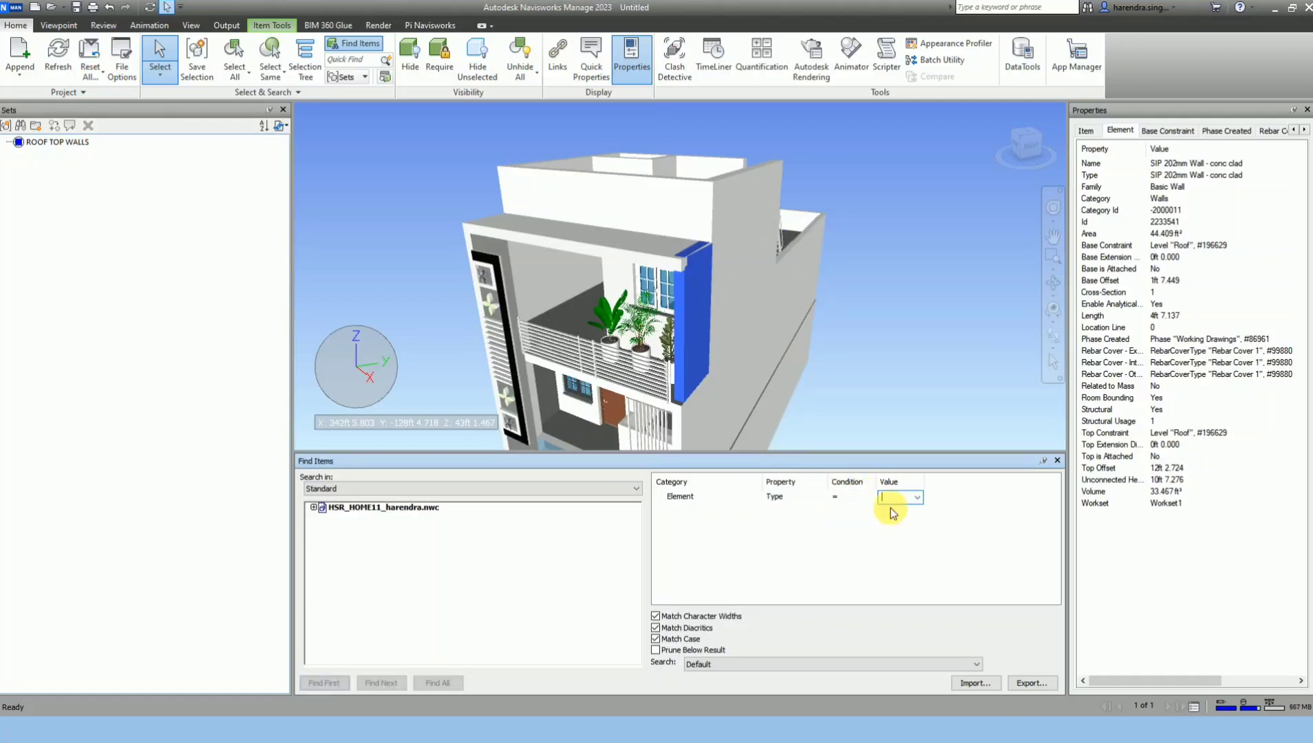
click(917, 497)
click(919, 499)
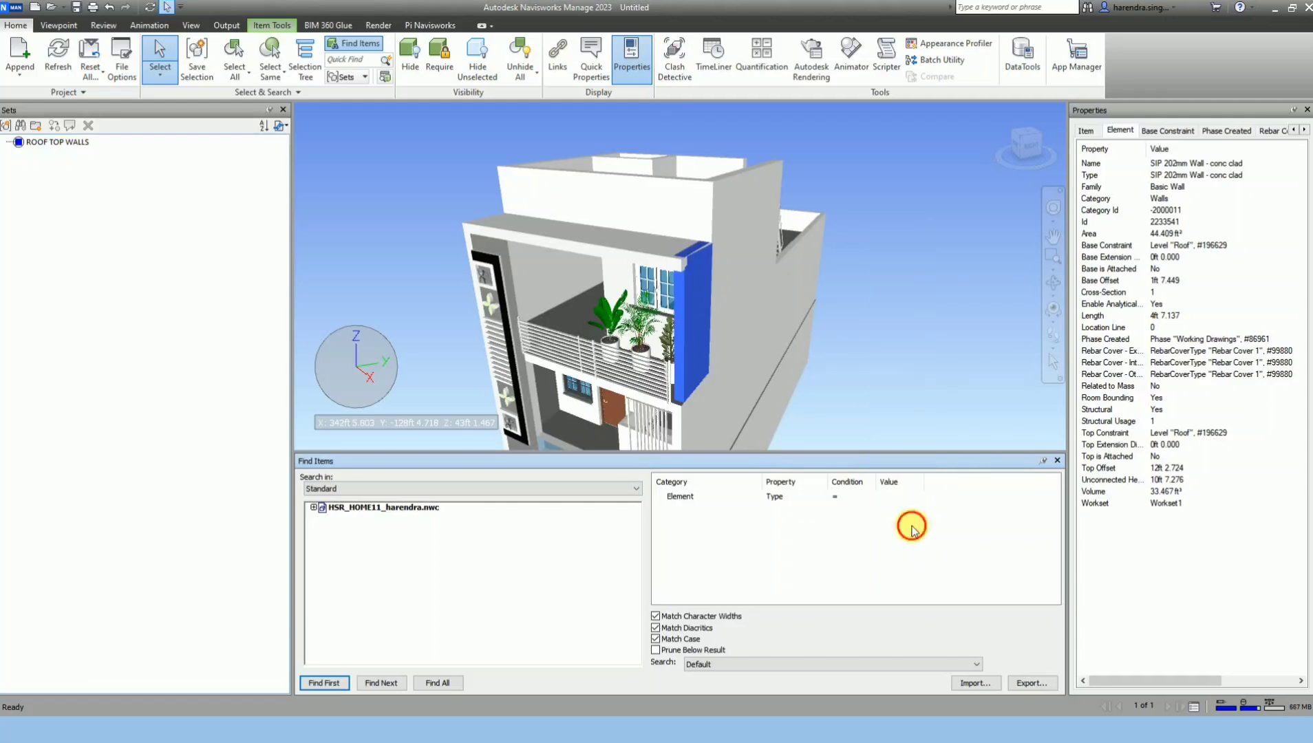
click(943, 497)
click(957, 498)
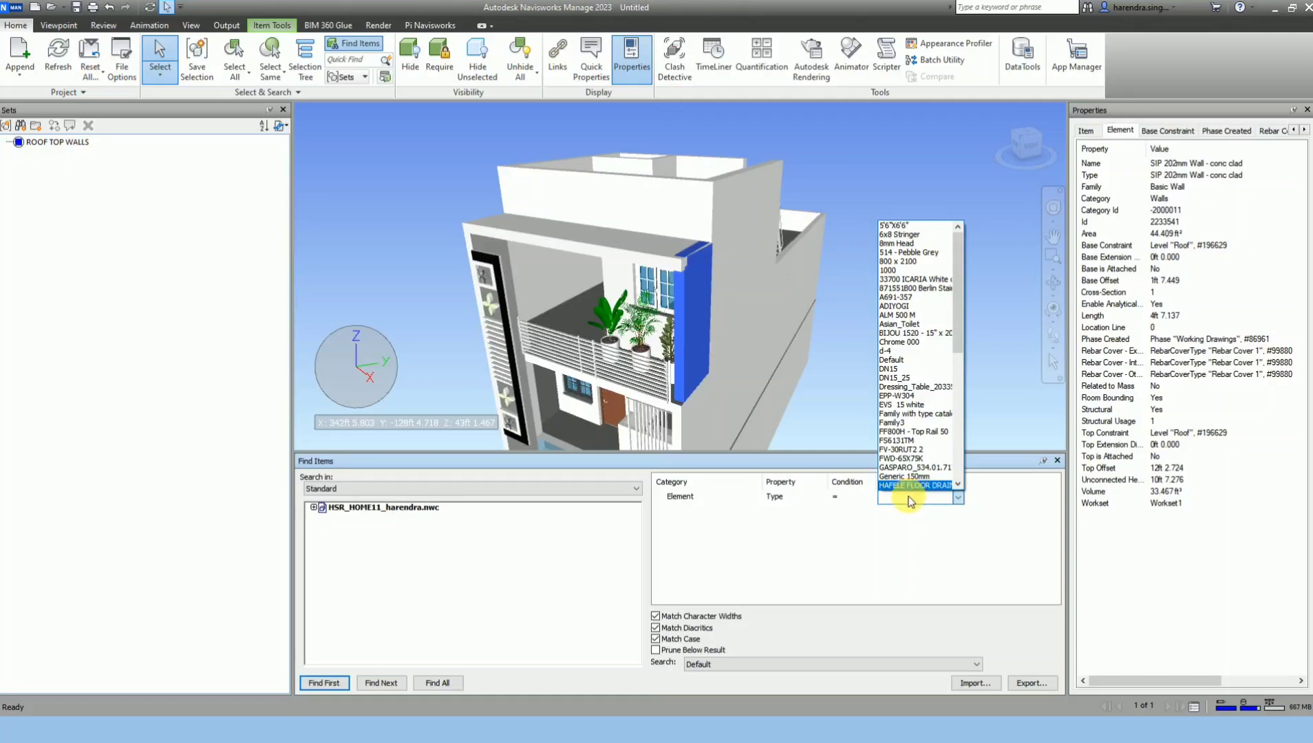
scroll(914, 390, down, 5)
scroll(919, 407, down, 6)
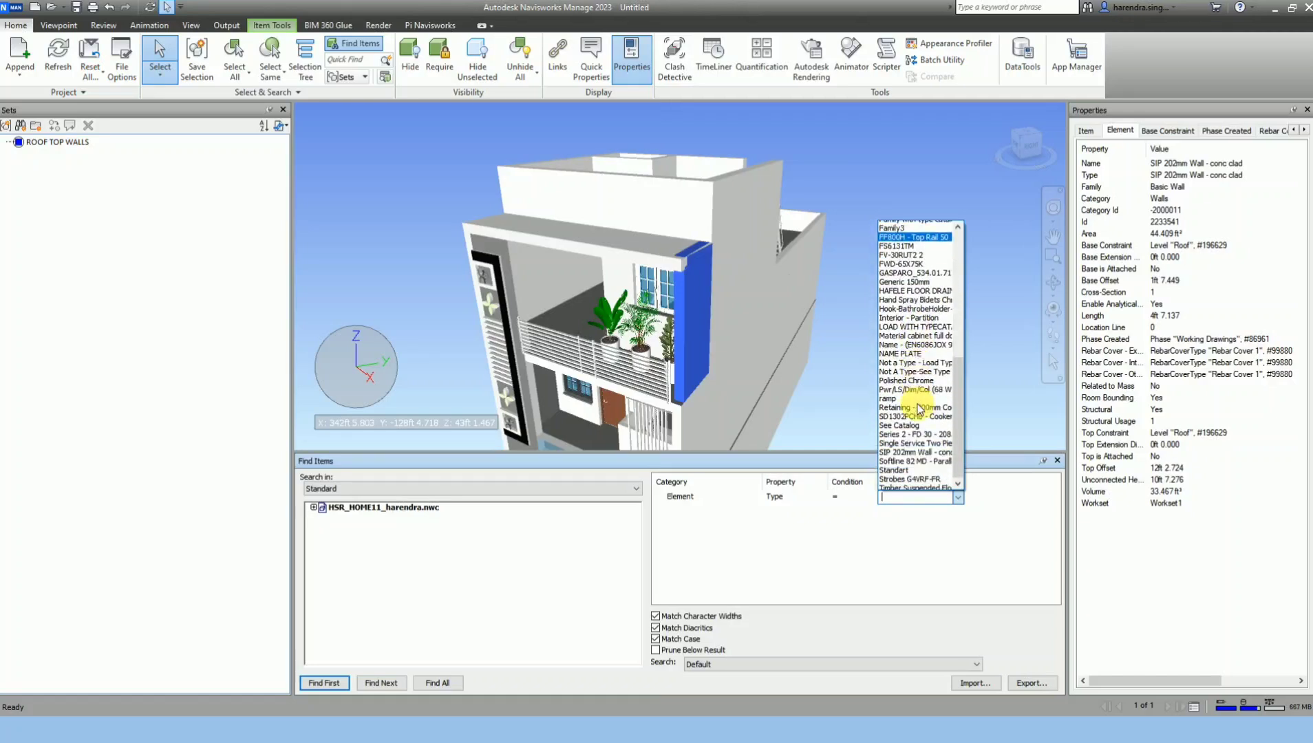
click(935, 372)
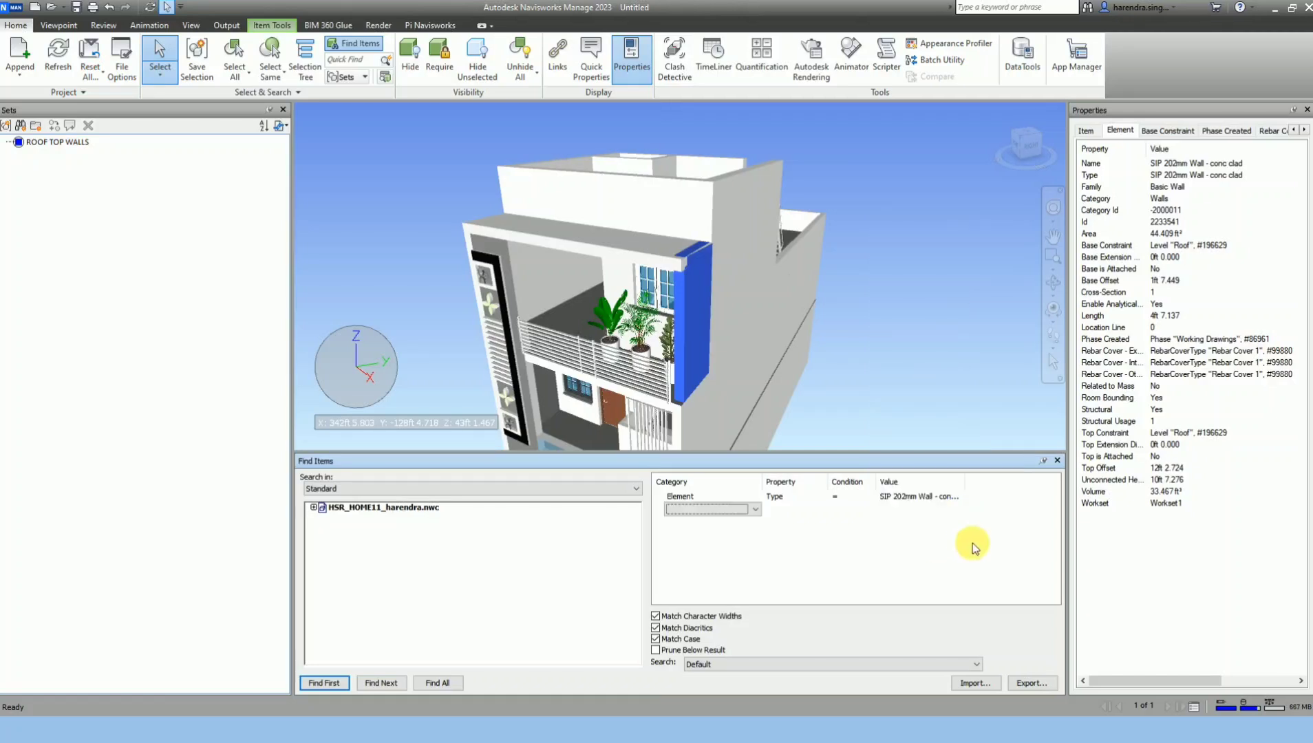
Find all items matching the criterion, save the search as a search set named SIP 200 WALL and clear the selection
click(438, 687)
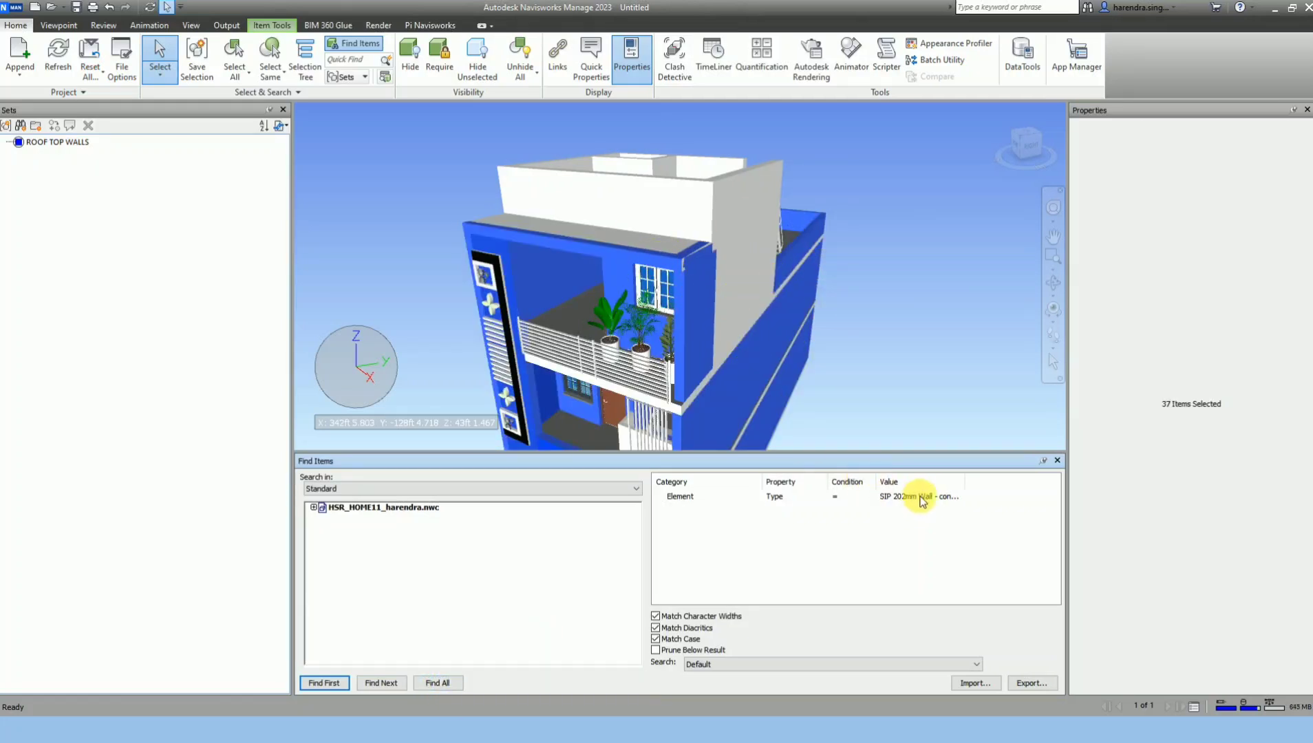
click(20, 128)
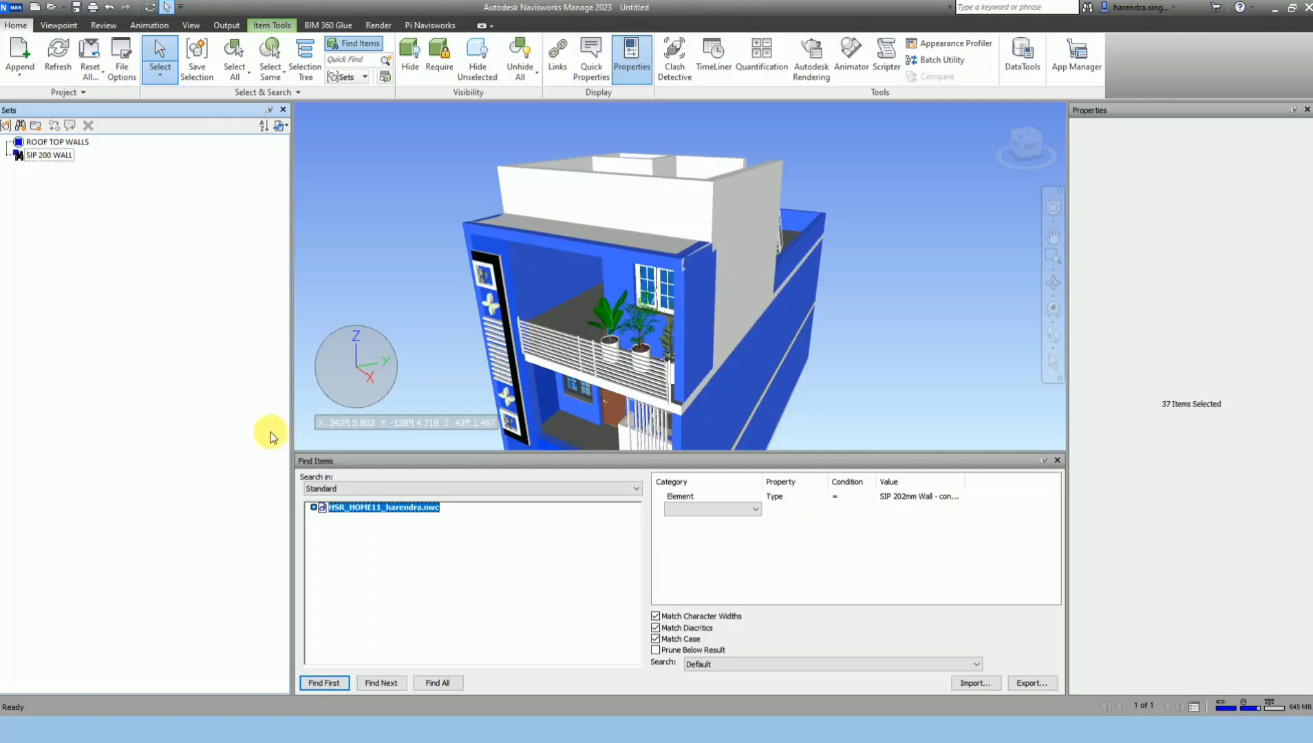
click(407, 219)
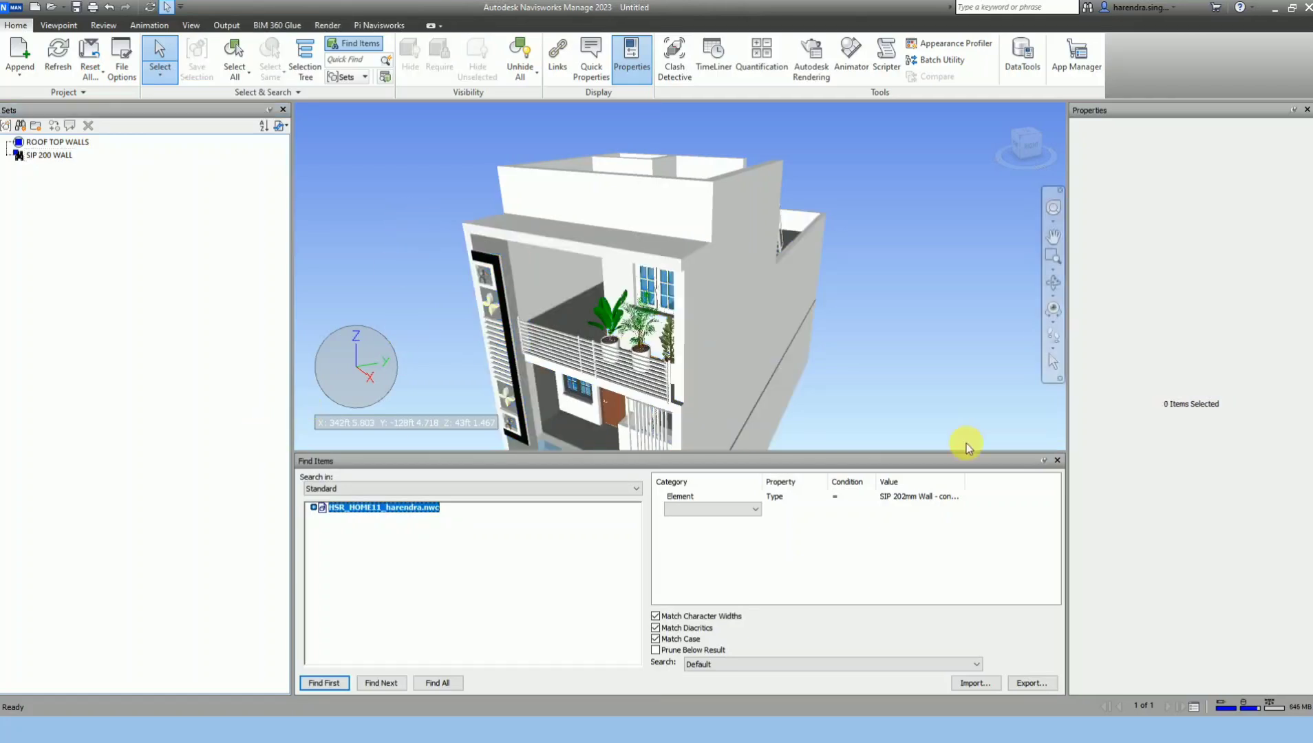
Close Find Items and select the slab above the balcony and the two upper side walls in turn to examine their types
click(1057, 466)
click(547, 330)
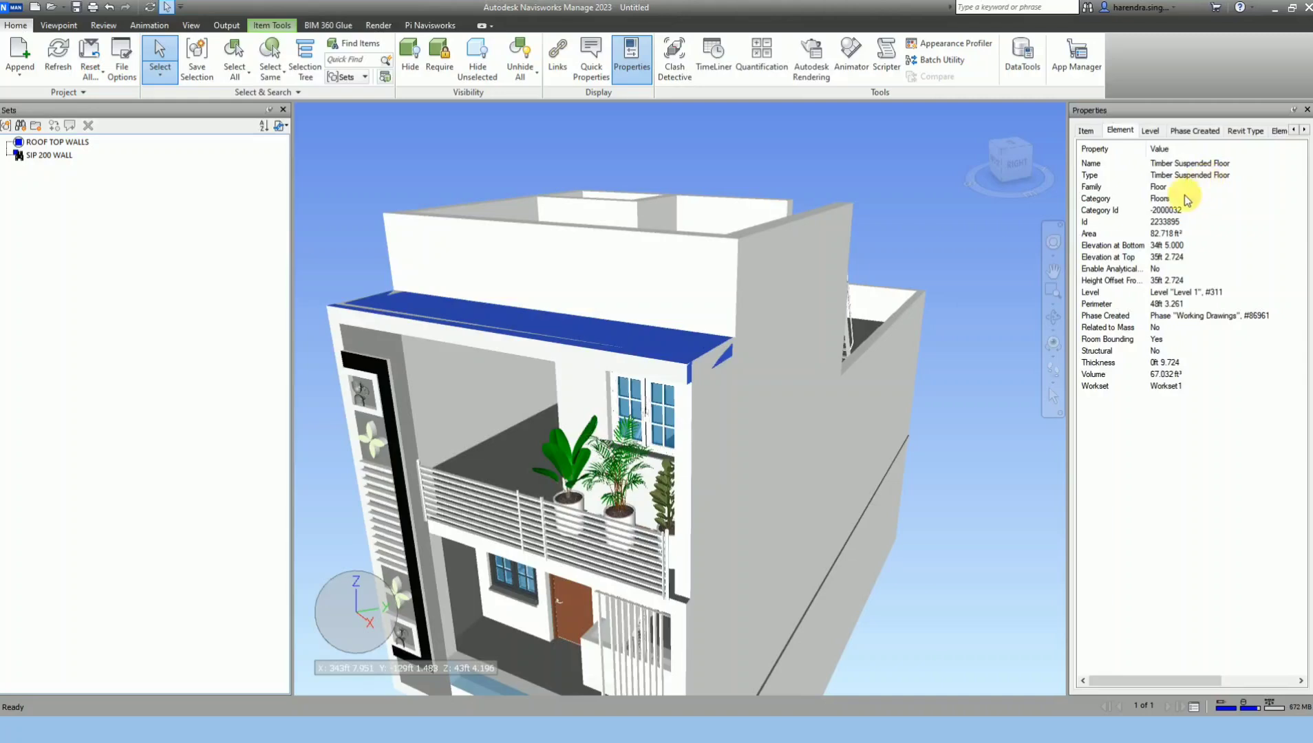
click(760, 472)
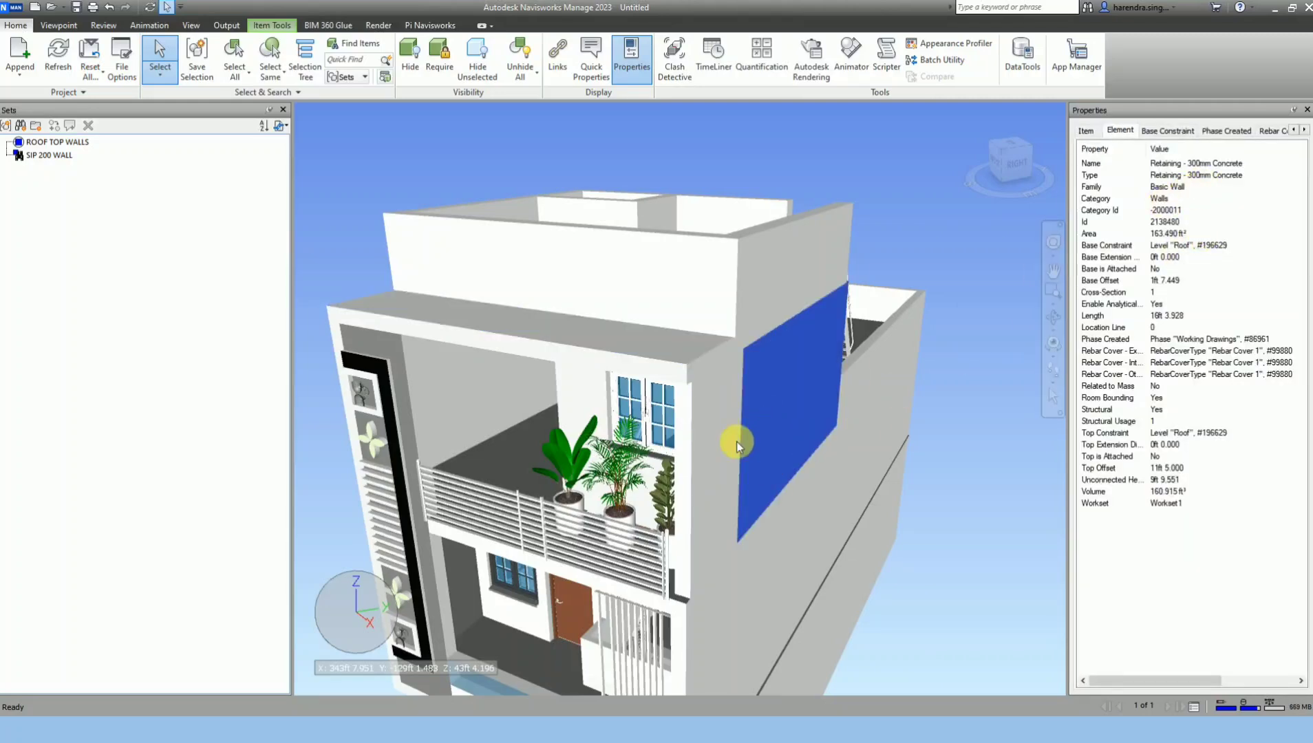
click(702, 465)
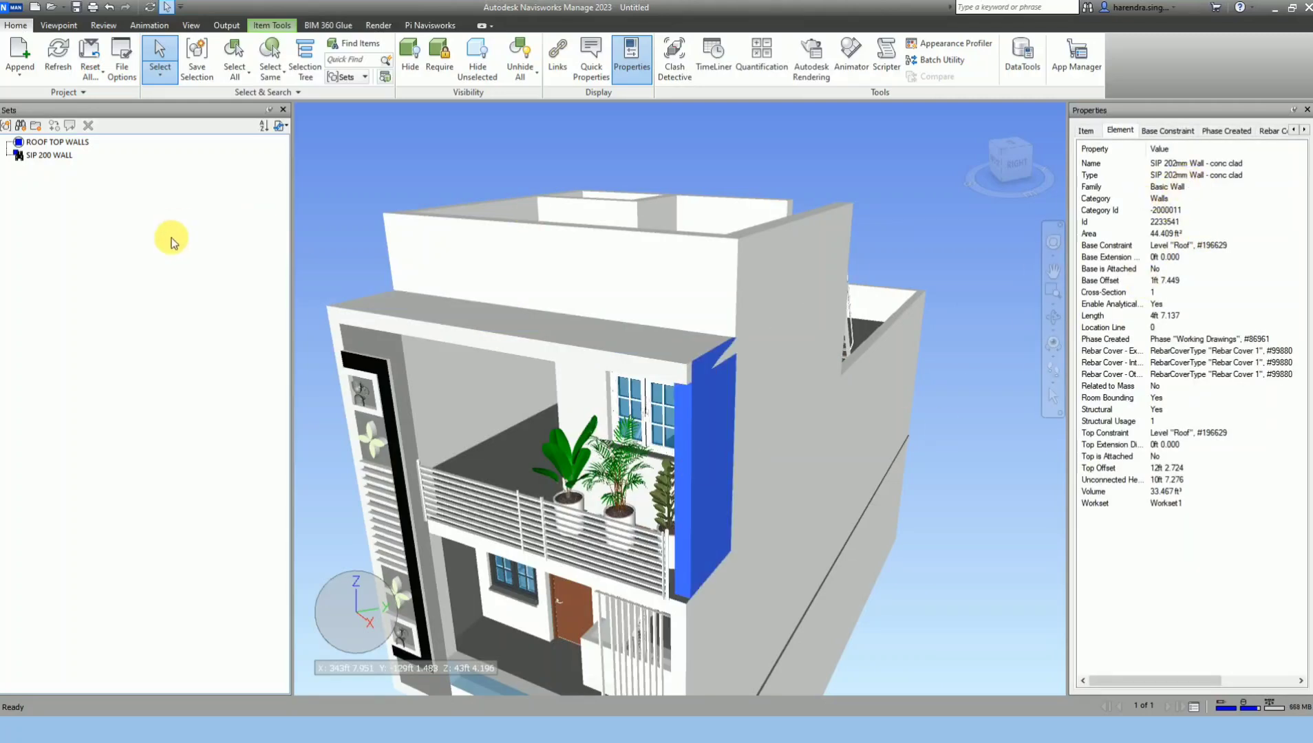
Select the SIP 200 WALL search set, examine its walls around the house from above and clear the selection
click(48, 155)
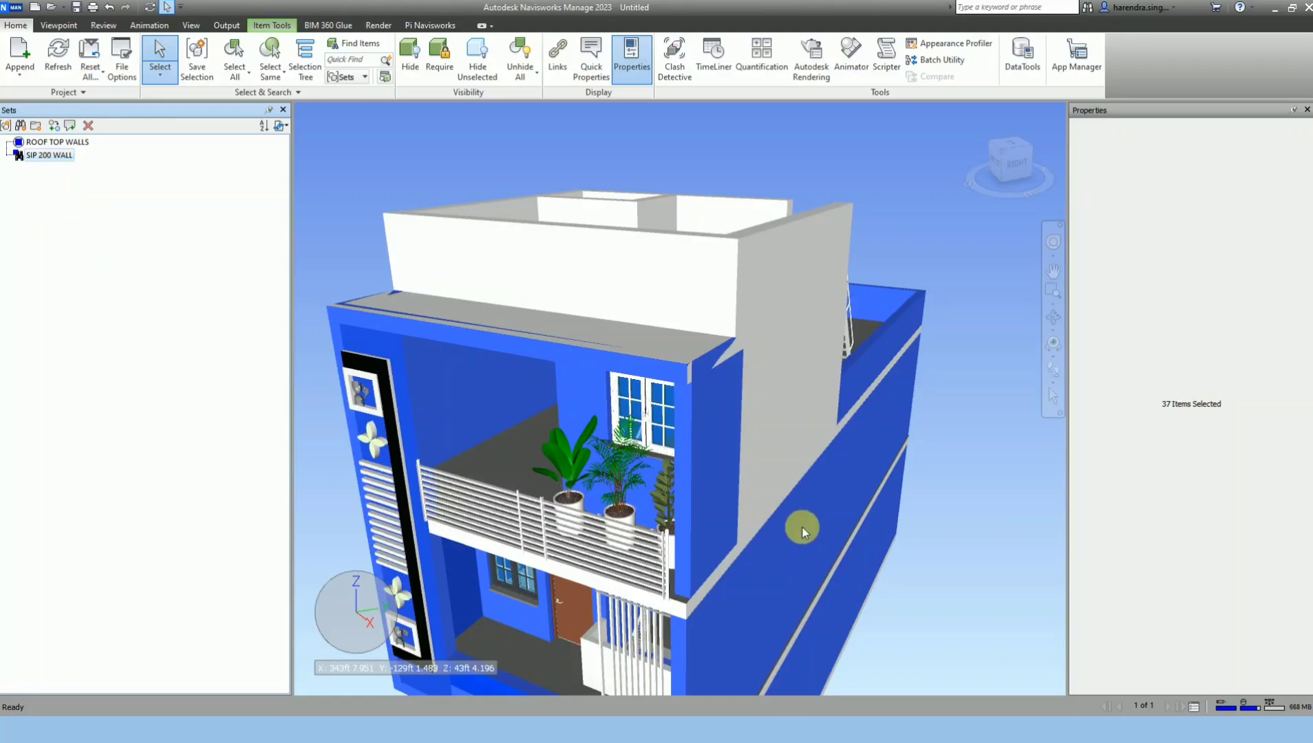
scroll(738, 329, down, 3)
shift+middle_drag(738, 328, 628, 383)
scroll(809, 275, up, 3)
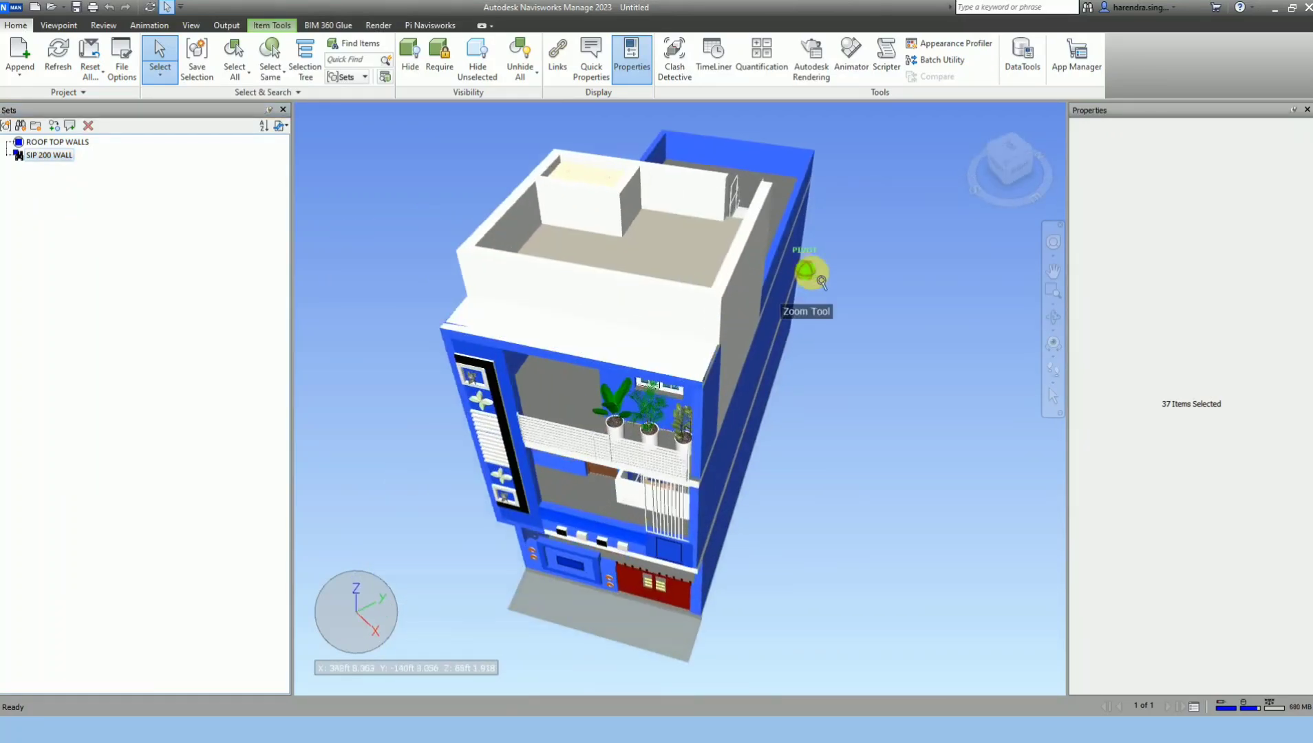
click(821, 280)
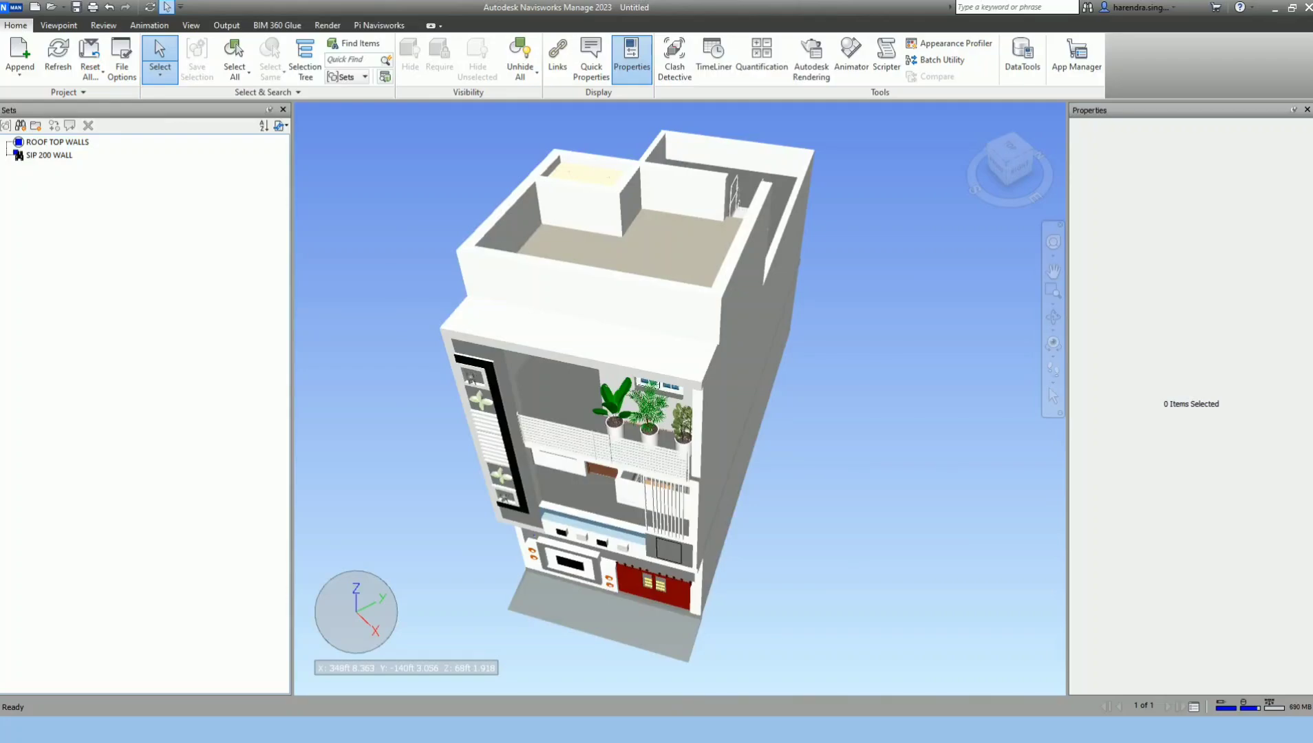
Switch to the NAVISWORK-HSR document in PDF-XChange Viewer and read the section comparing Search Sets with Selection Sets
key(alt+Tab)
scroll(421, 324, down, 2)
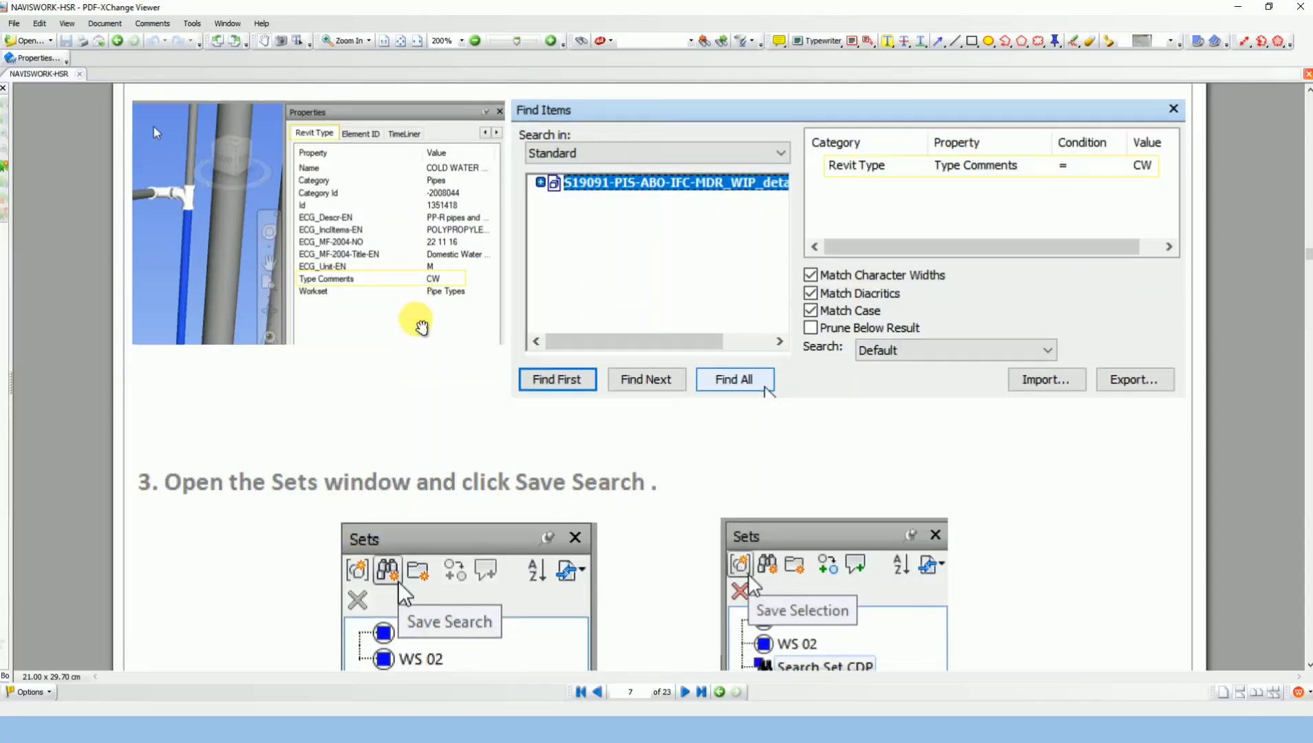
scroll(422, 329, down, 6)
ctrl+scroll(496, 348, up, 1)
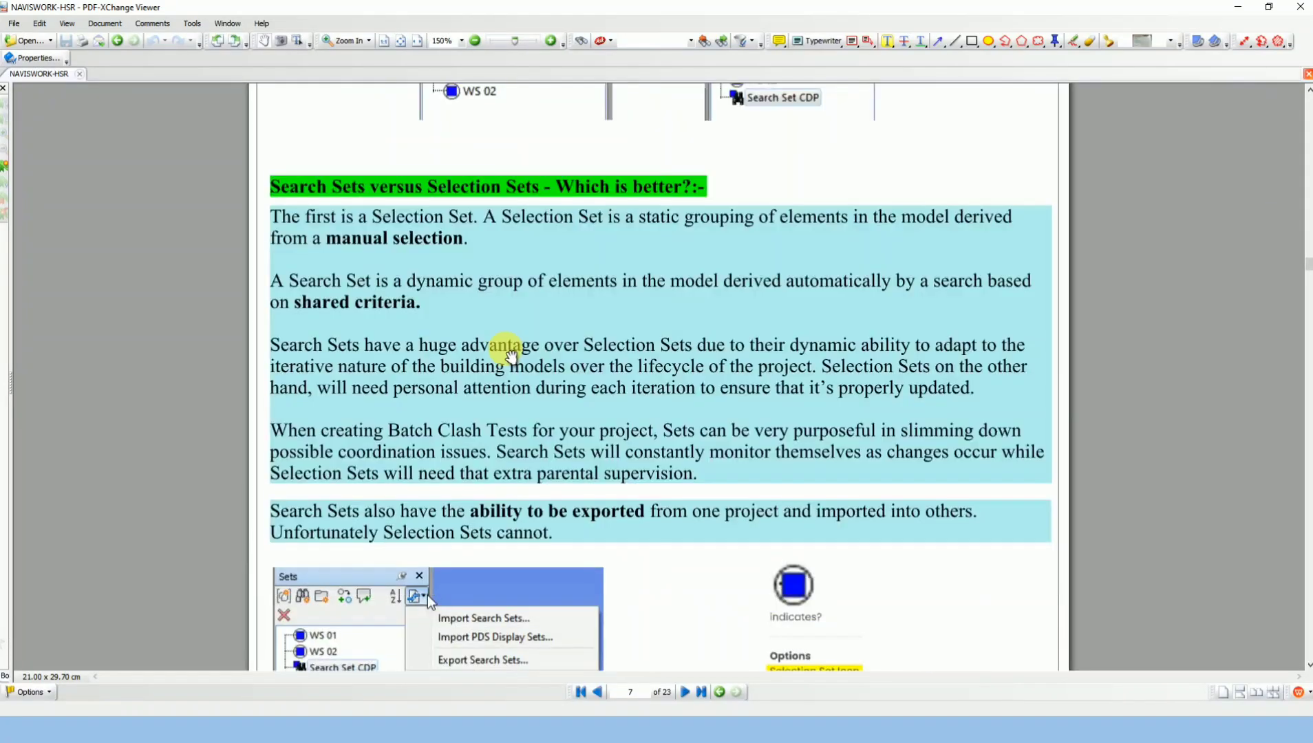